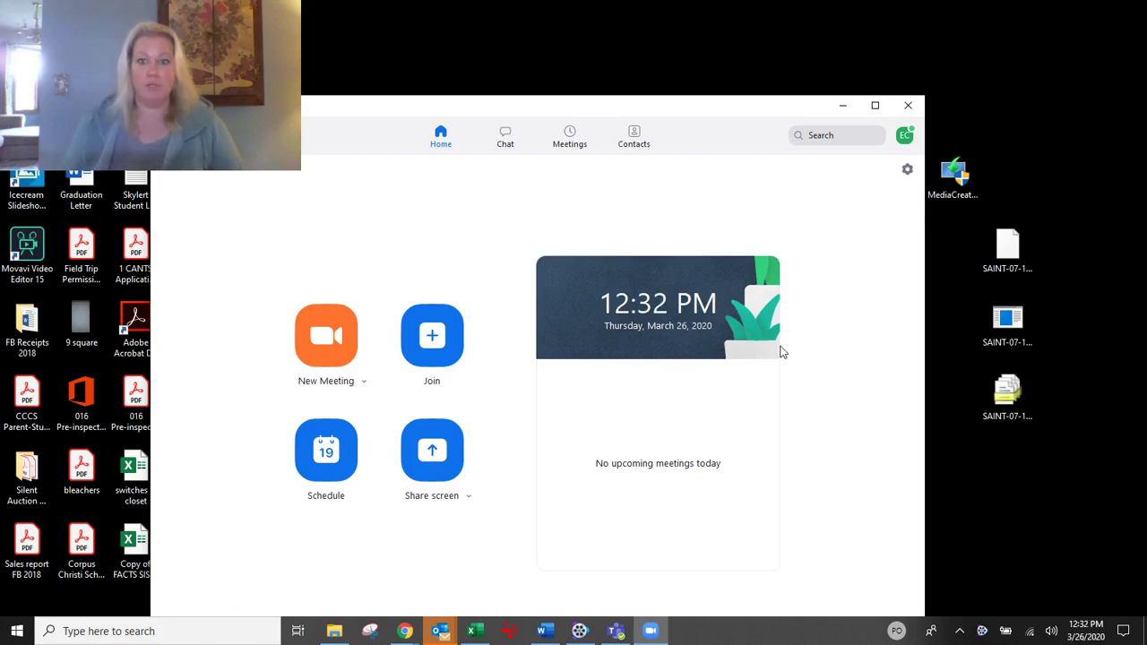
Start a new Zoom meeting with computer audio and dismiss the invite hint and the camera warning
left_click_drag(706, 109, 727, 42)
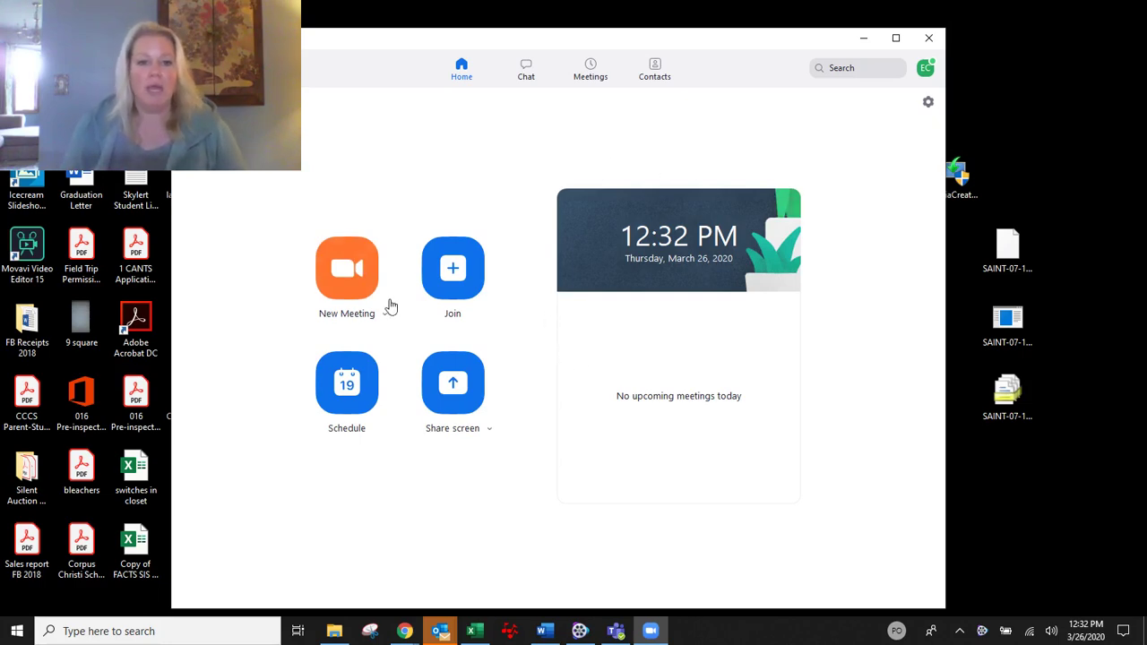
left_click(351, 274)
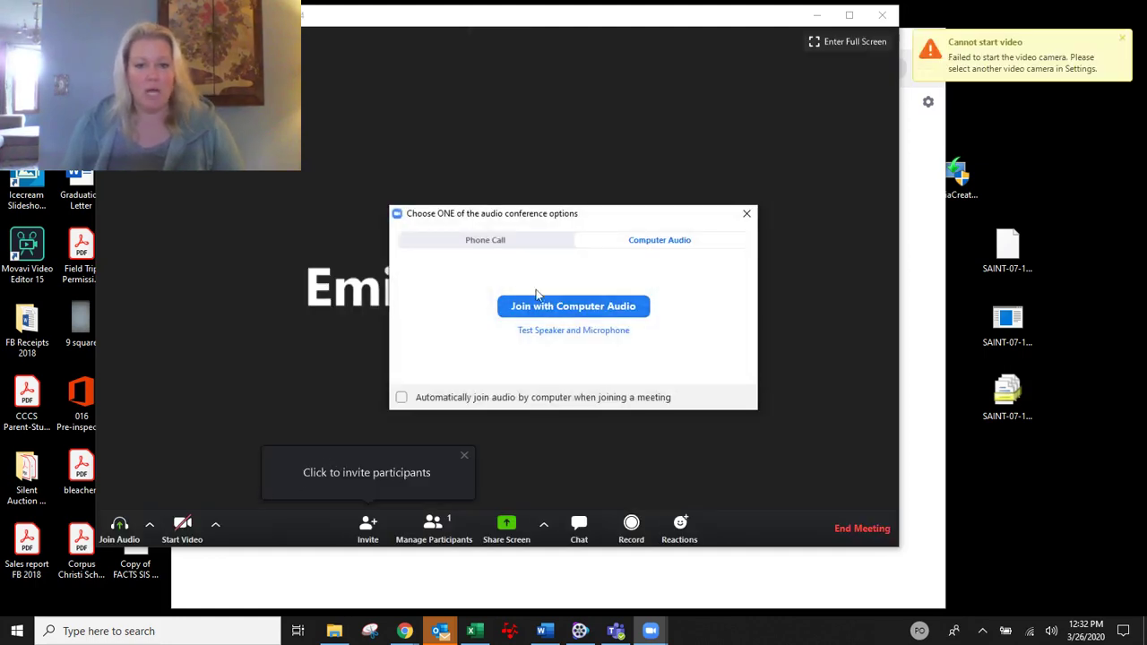
left_click(575, 309)
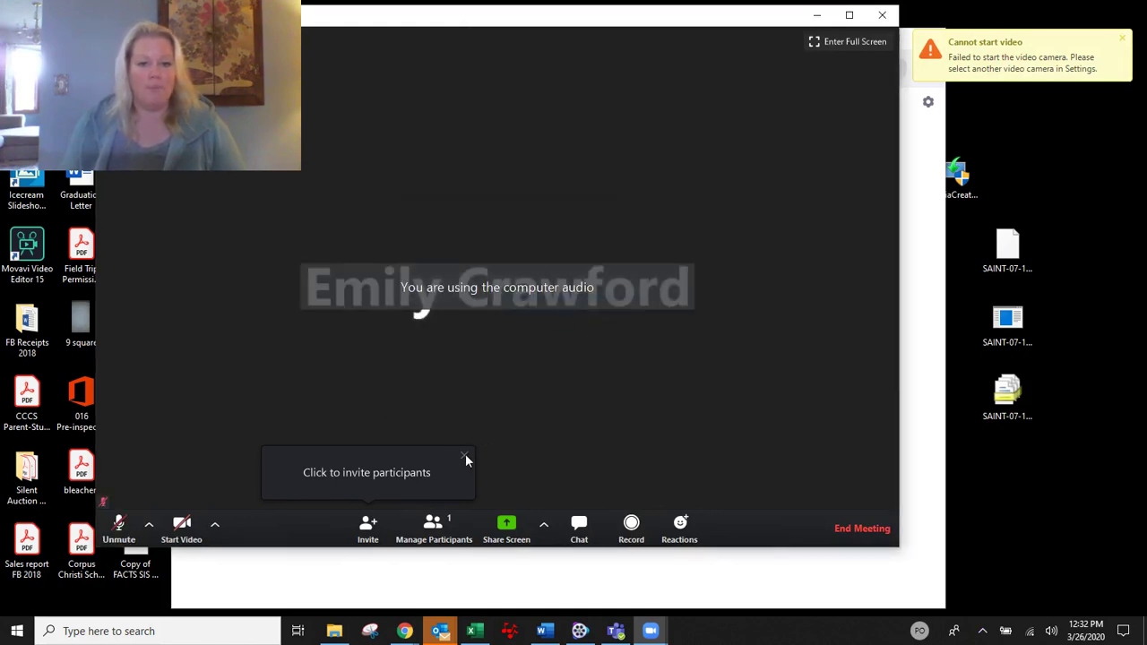
left_click(465, 458)
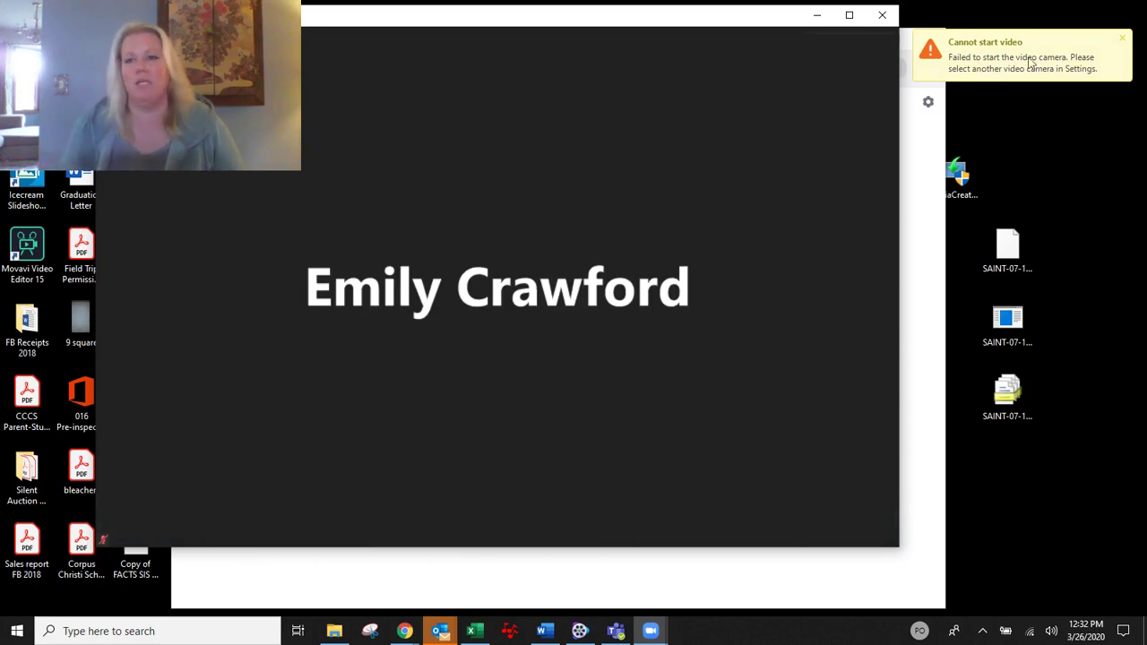
left_click(1121, 43)
left_click(1121, 43)
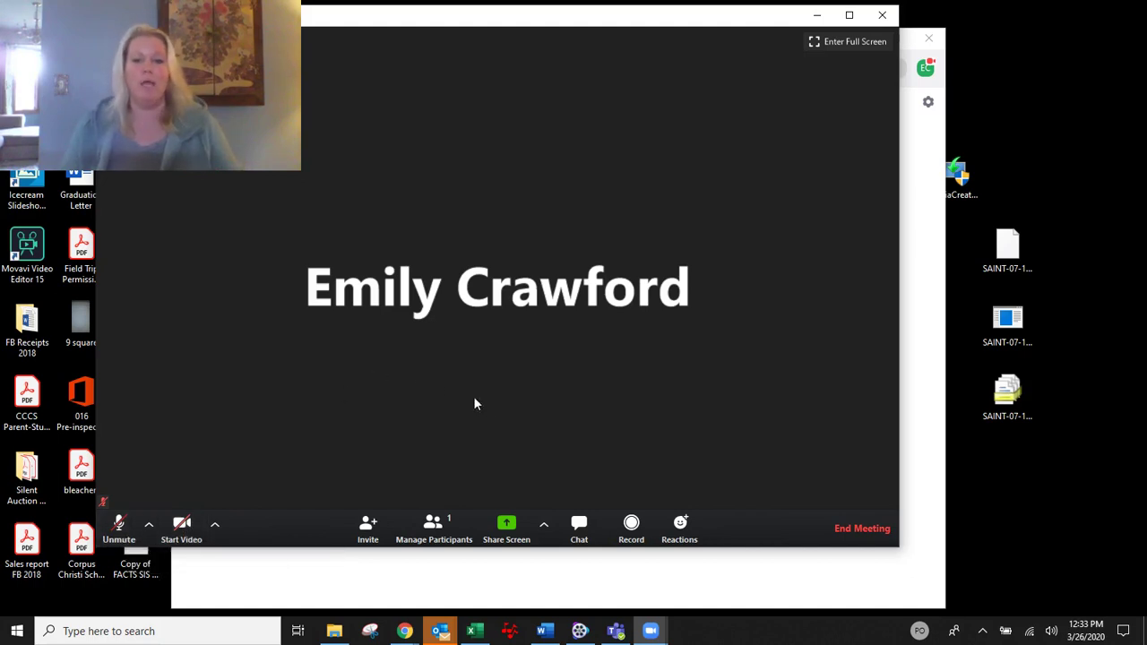
Start recording the meeting with the microphone unmuted and share the entire screen
left_click(632, 527)
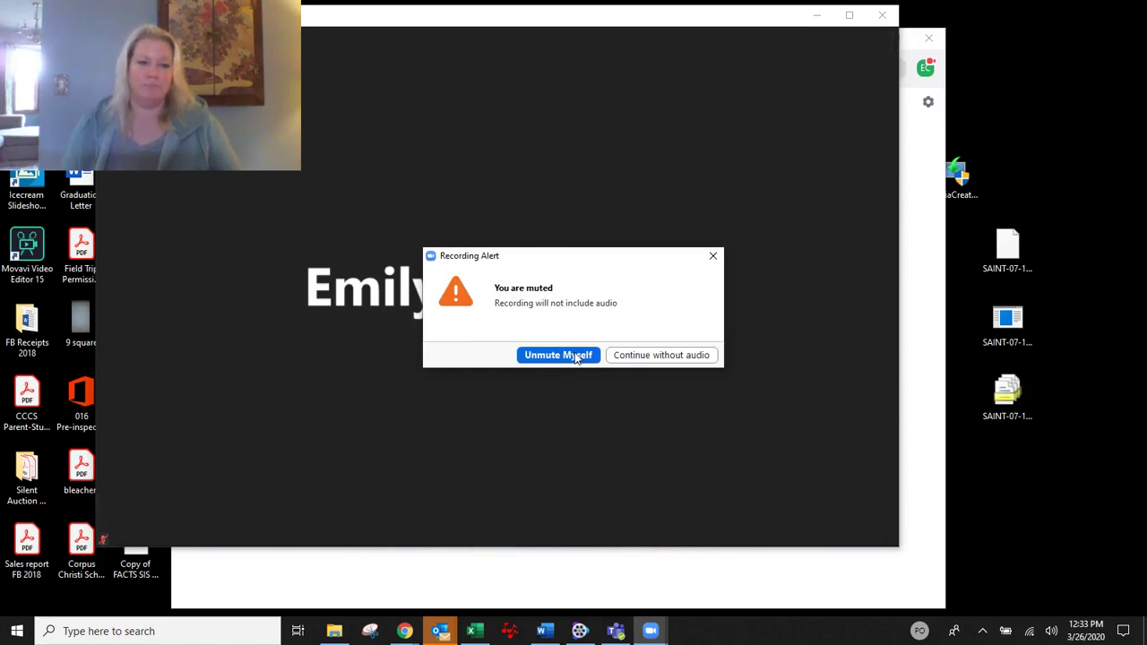
left_click(574, 355)
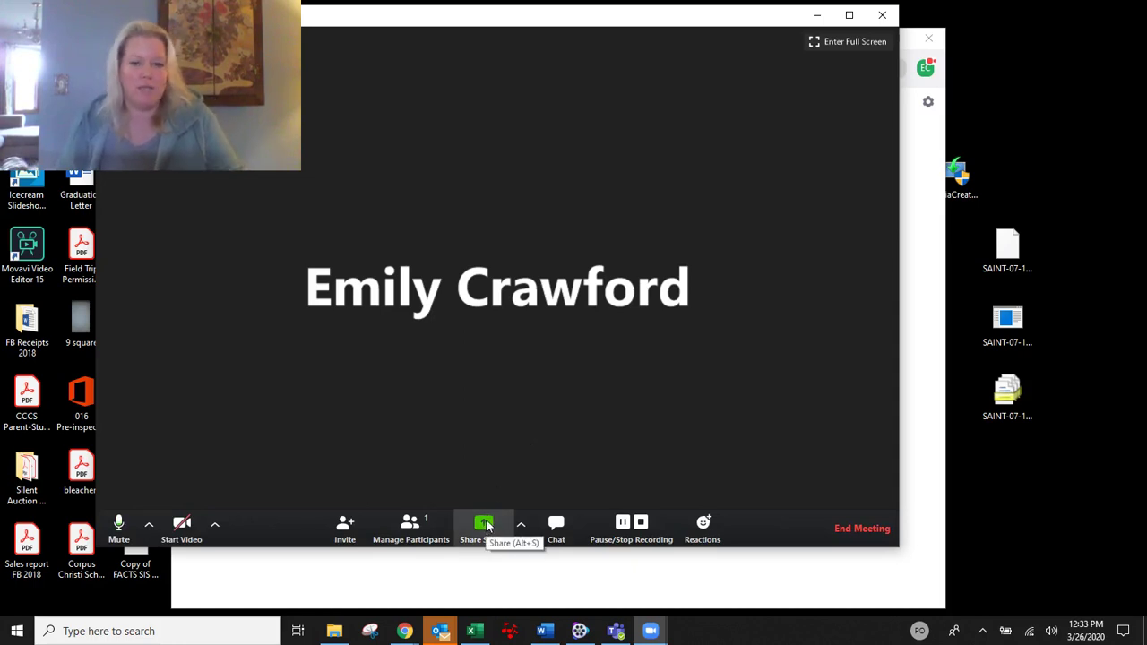
left_click(485, 526)
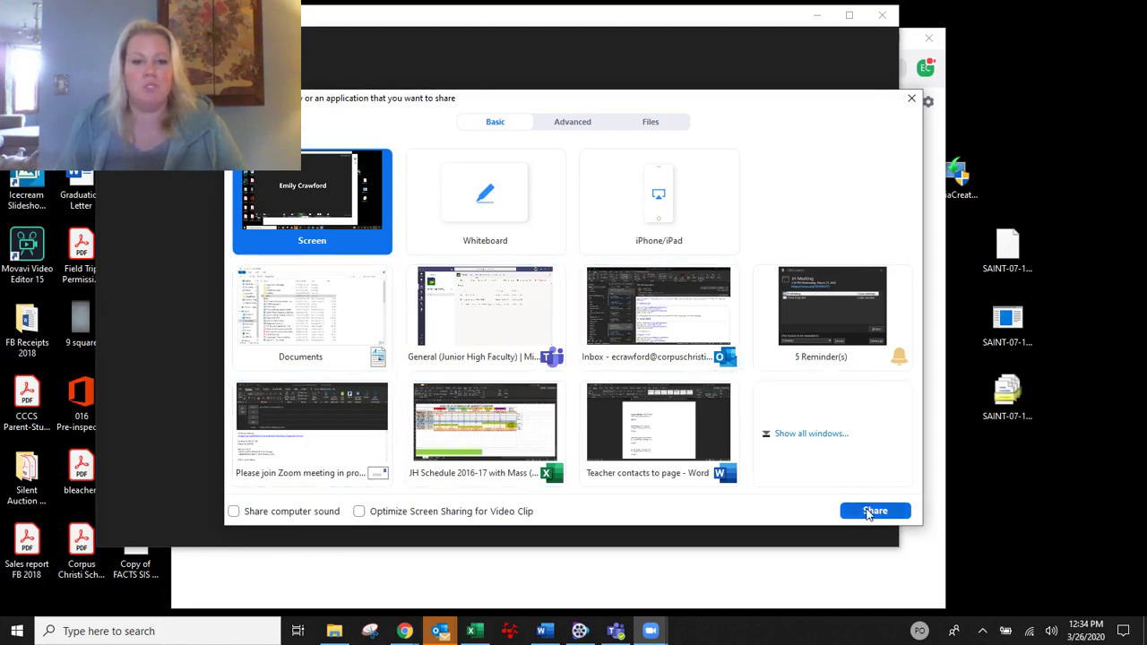
left_click(871, 512)
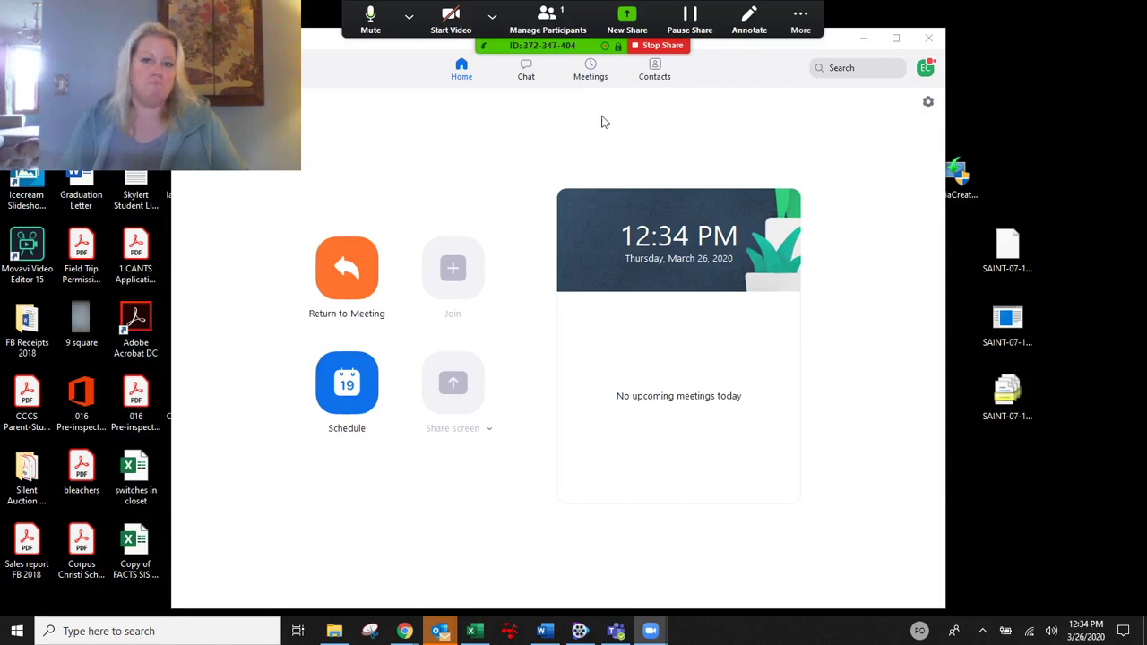
Stop the screen share and the recording, and end the meeting for all participants
left_click(690, 25)
left_click(685, 45)
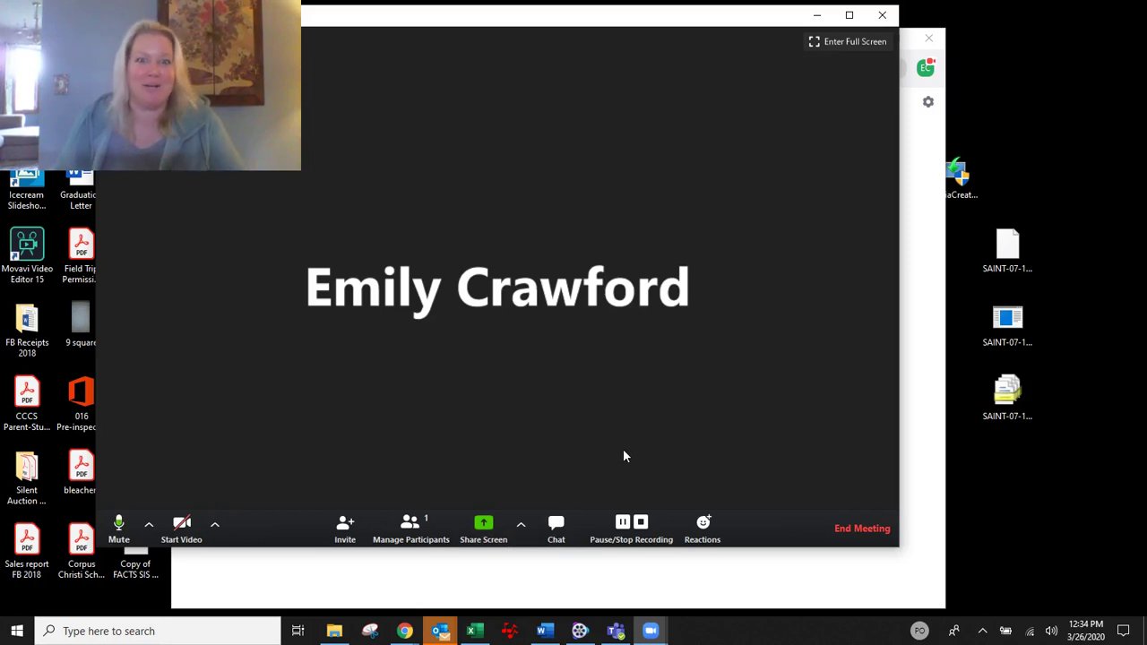
left_click(641, 524)
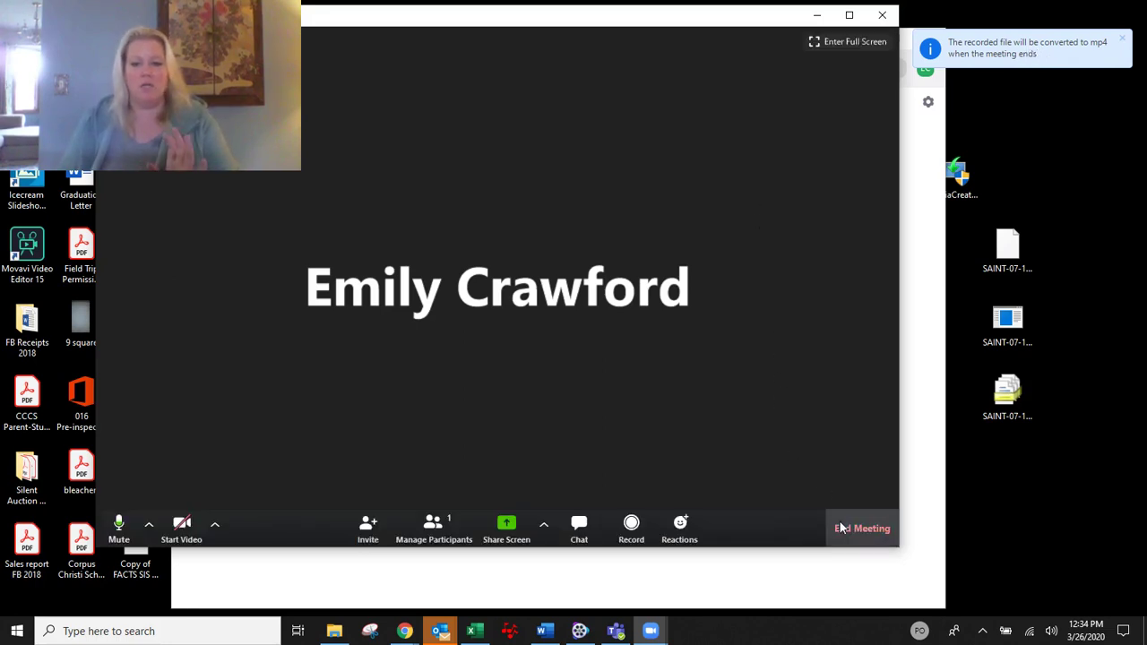
left_click(865, 535)
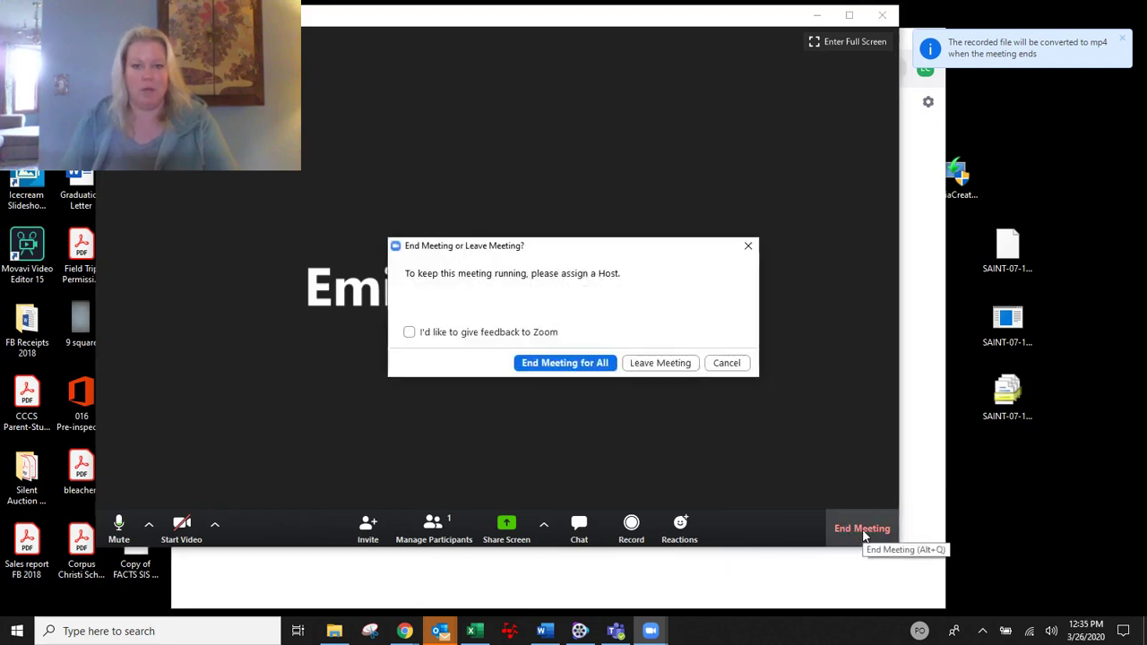
left_click(585, 363)
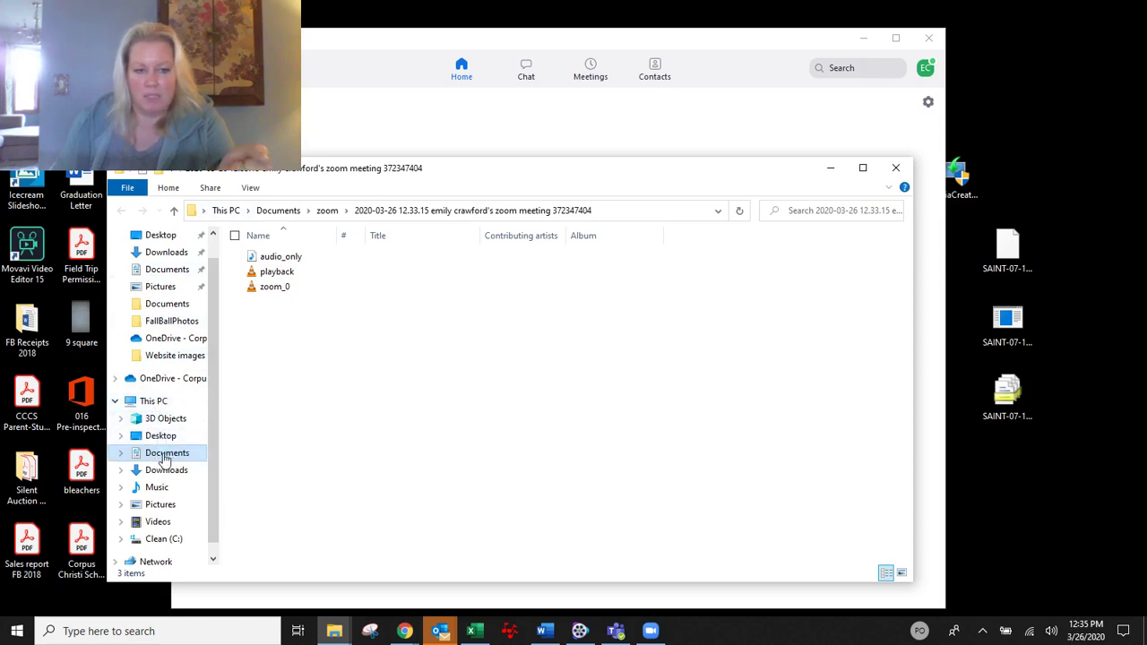
Locate the zoom_0 recording within the Zoom folder in Documents, and minimize the folder and Zoom windows
left_click(120, 455)
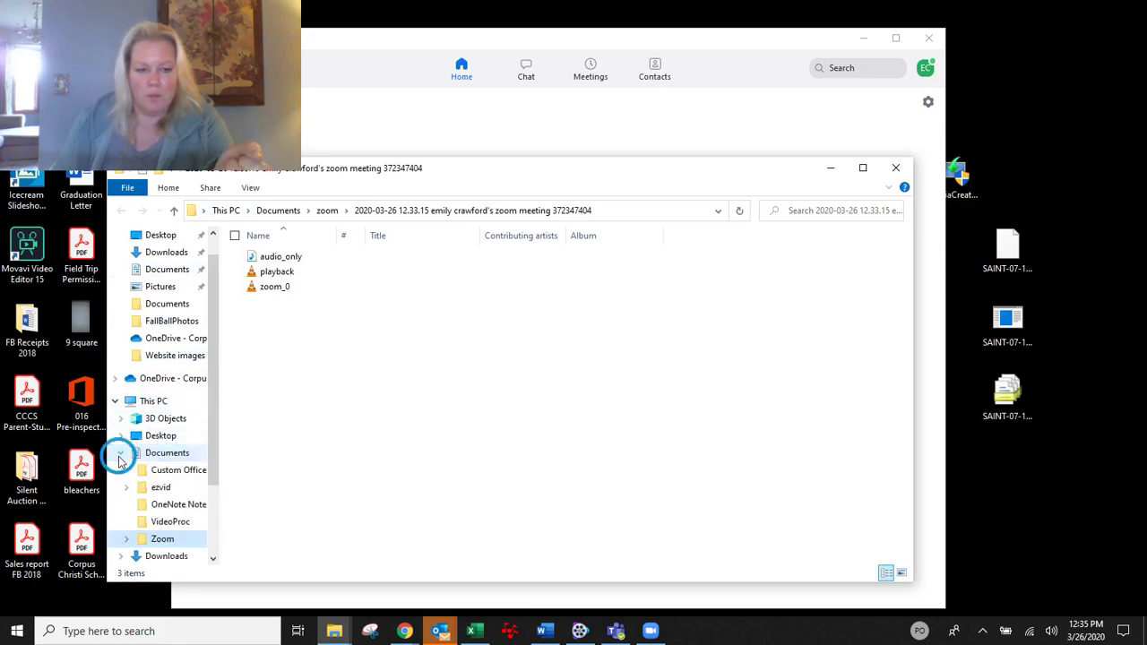
left_click(275, 287)
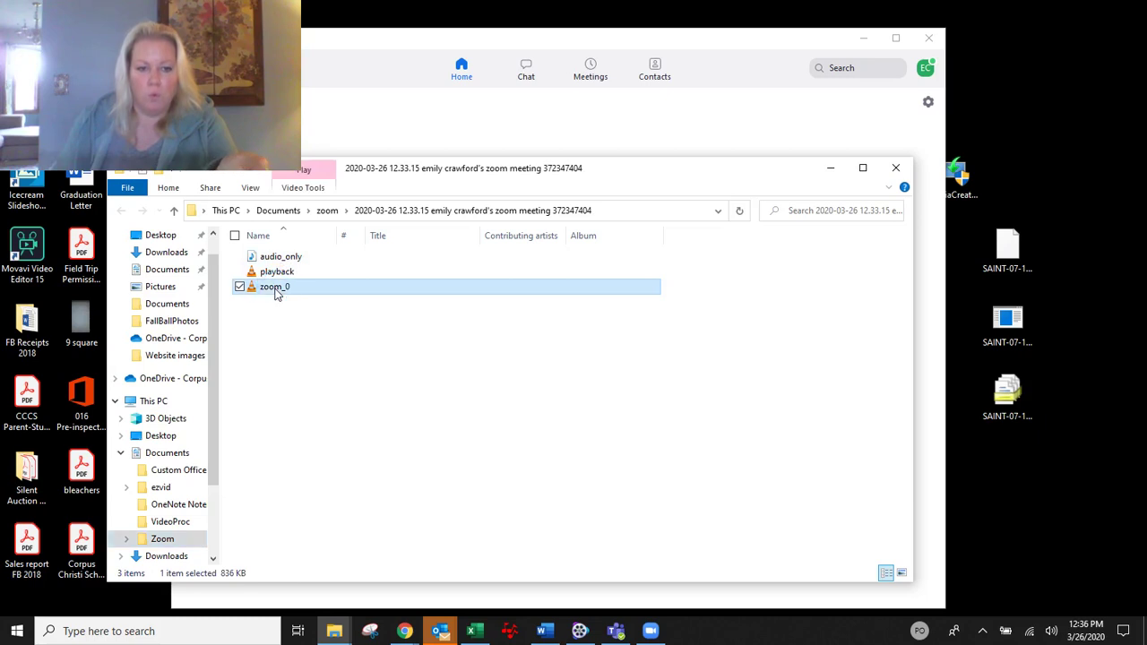
left_click(831, 169)
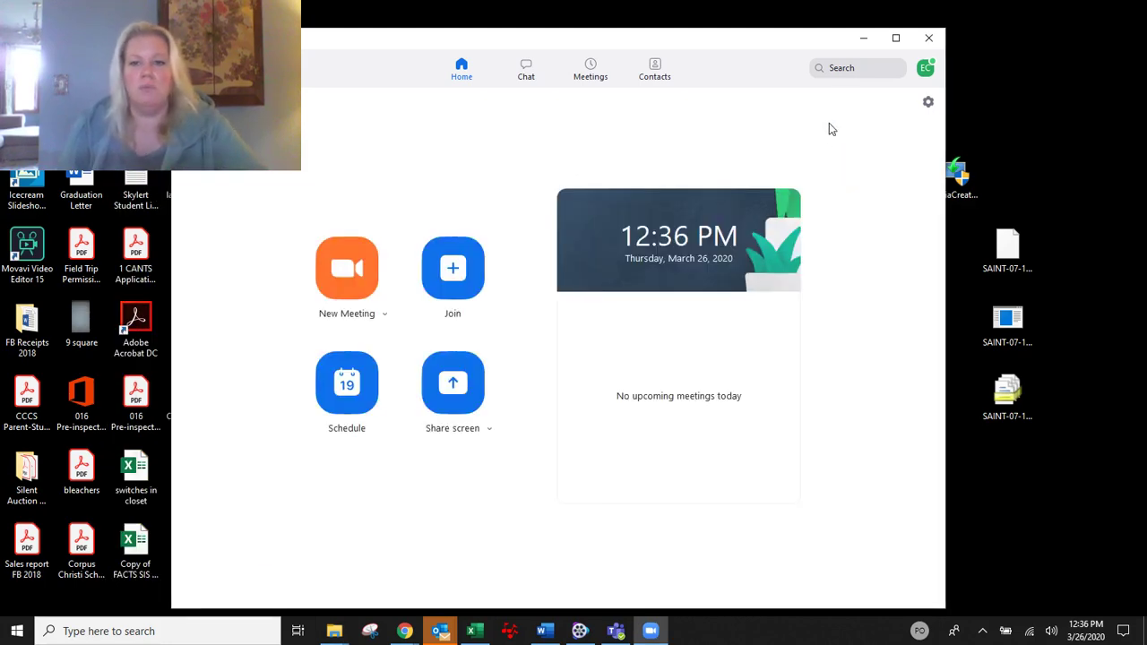
left_click(864, 39)
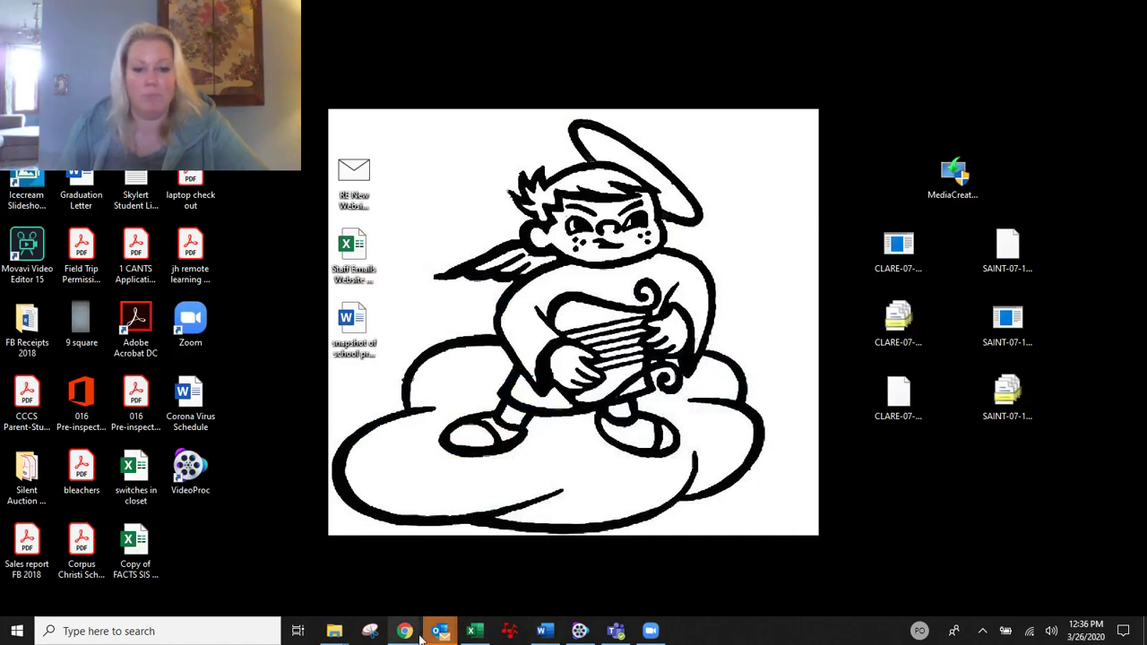
Switch to Weebly in Chrome, choose the Haunted Prairie Paranormal Team site and open it for editing
mouse_move(407, 633)
left_click(473, 574)
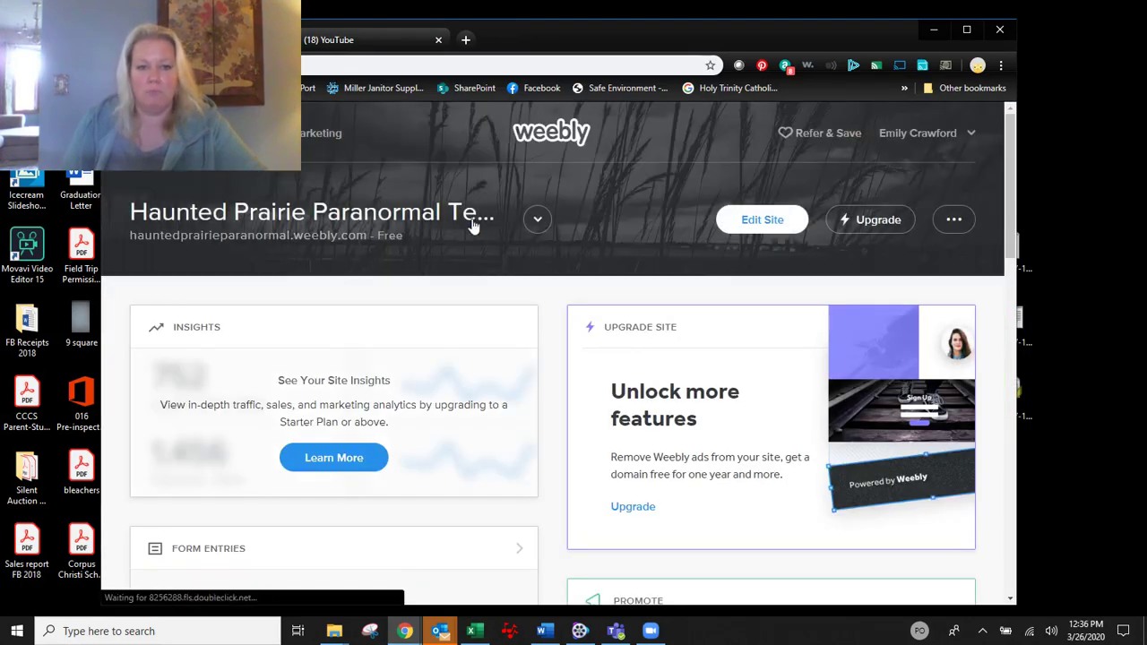
left_click(537, 219)
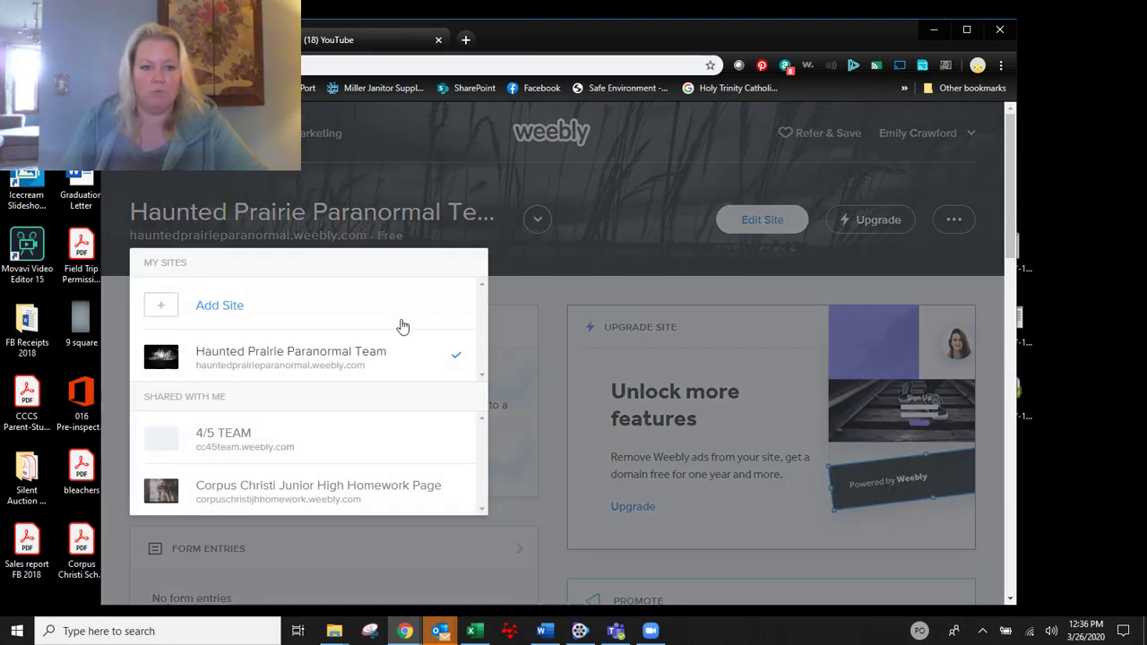
left_click(341, 362)
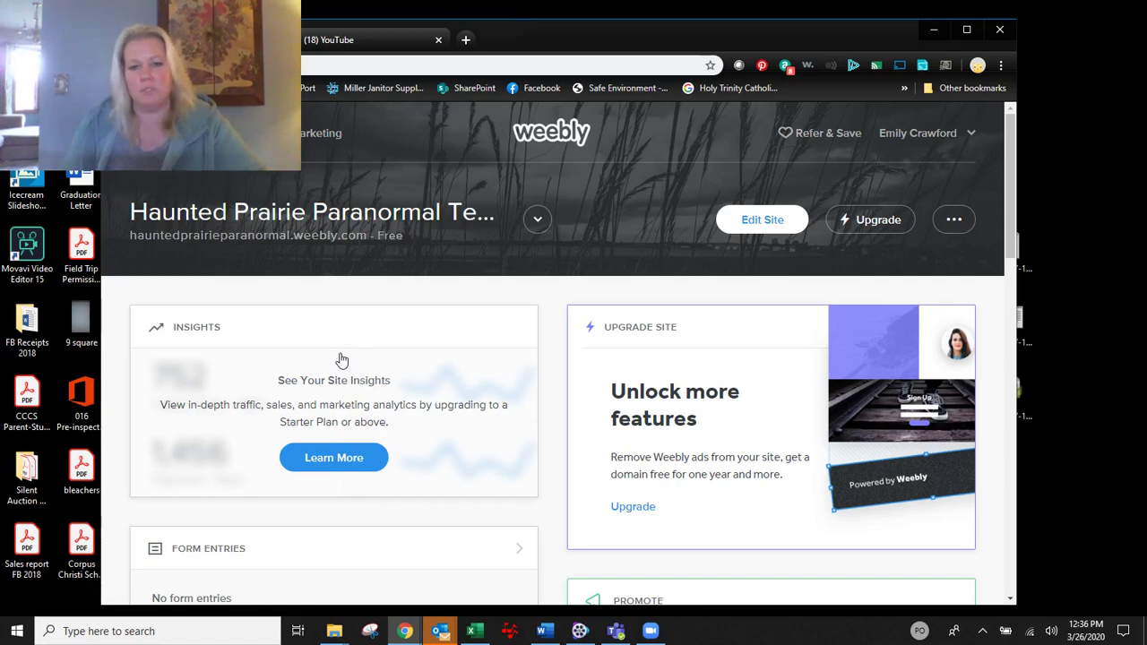
left_click(762, 224)
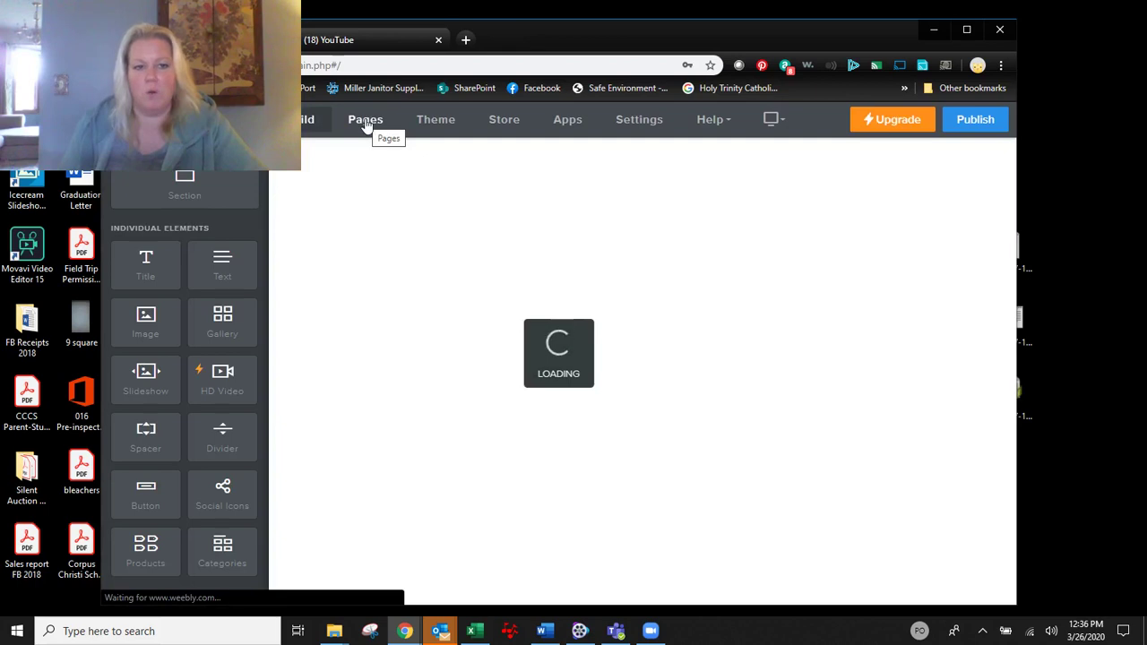
Open the site's Files page and add a File element to its green content area
left_click(366, 122)
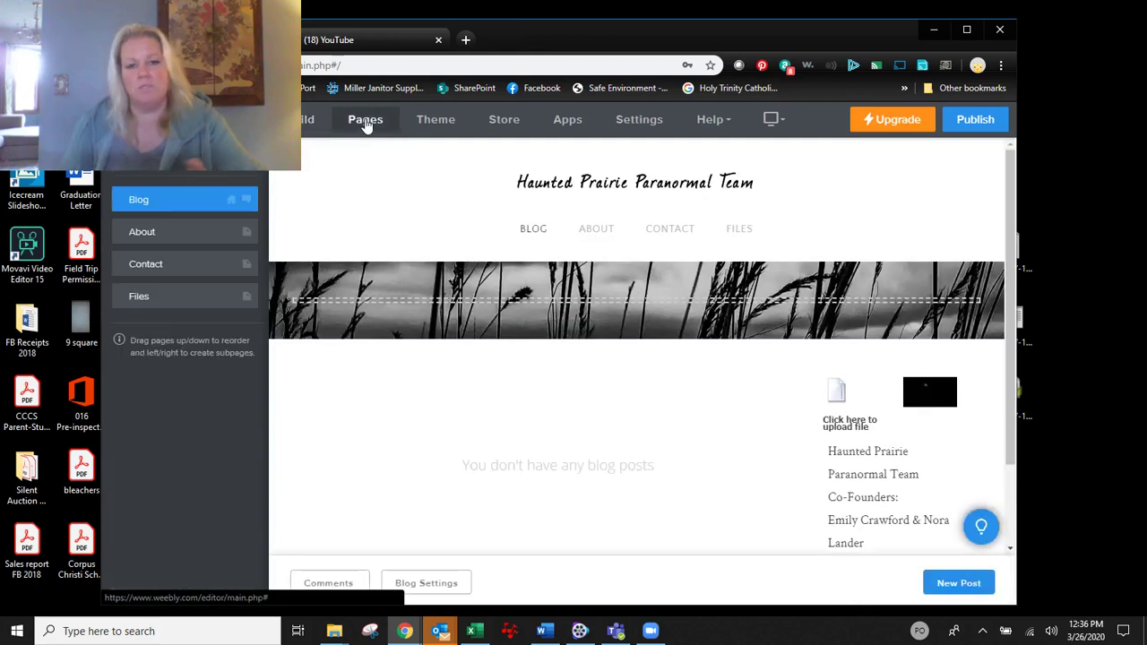
left_click(159, 296)
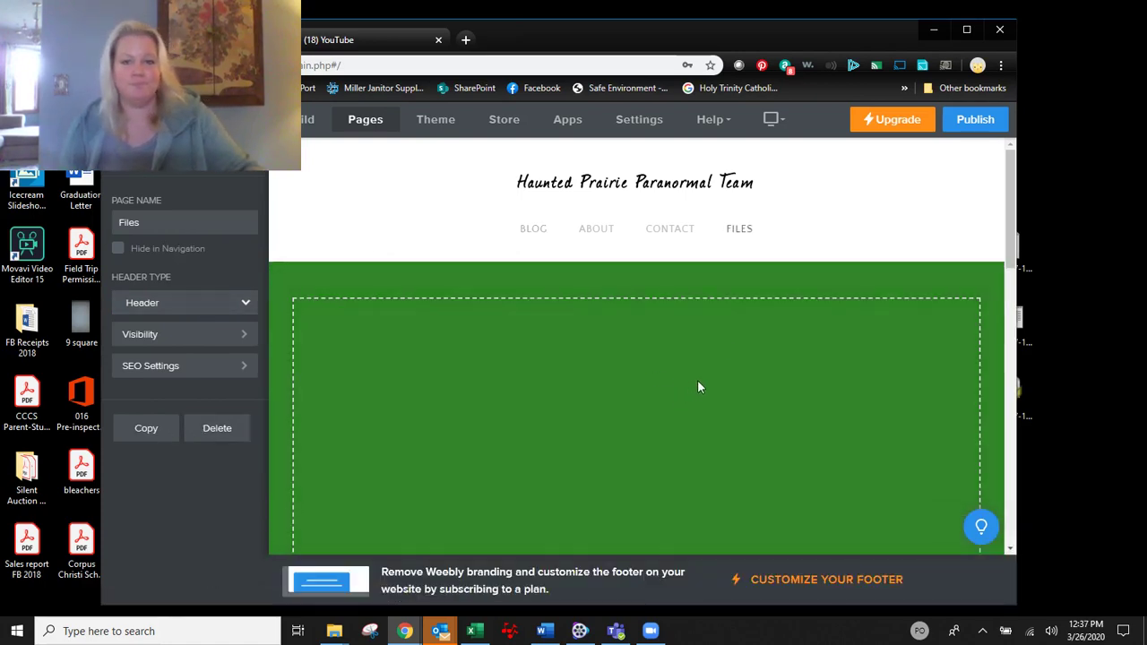
left_click(305, 124)
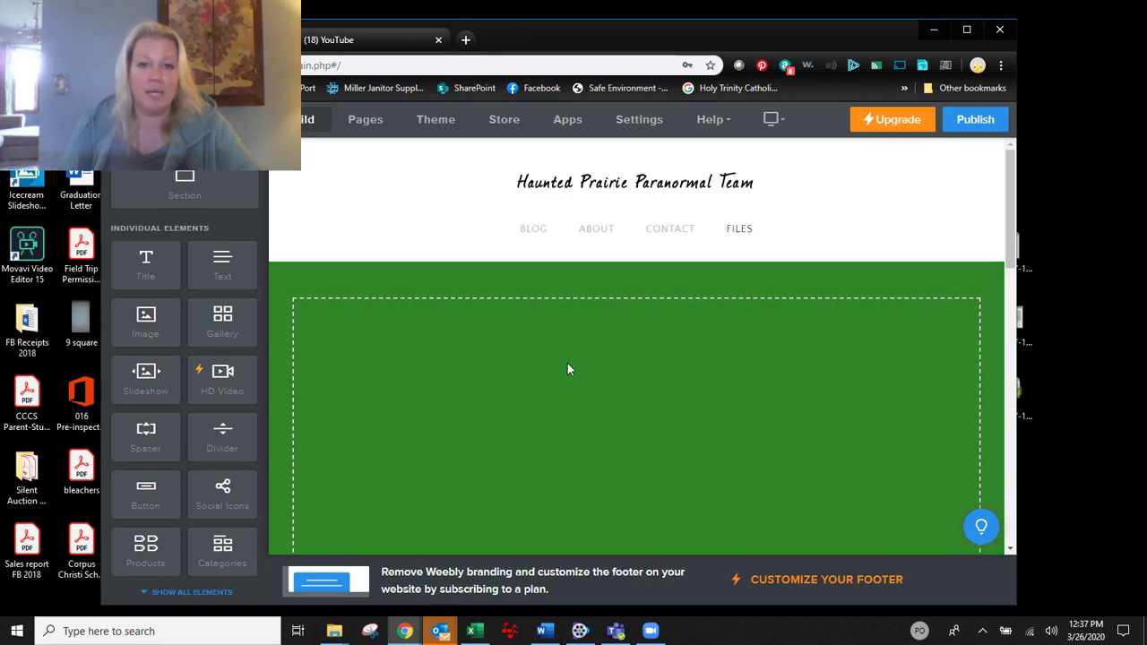
scroll(224, 448, "down", 2)
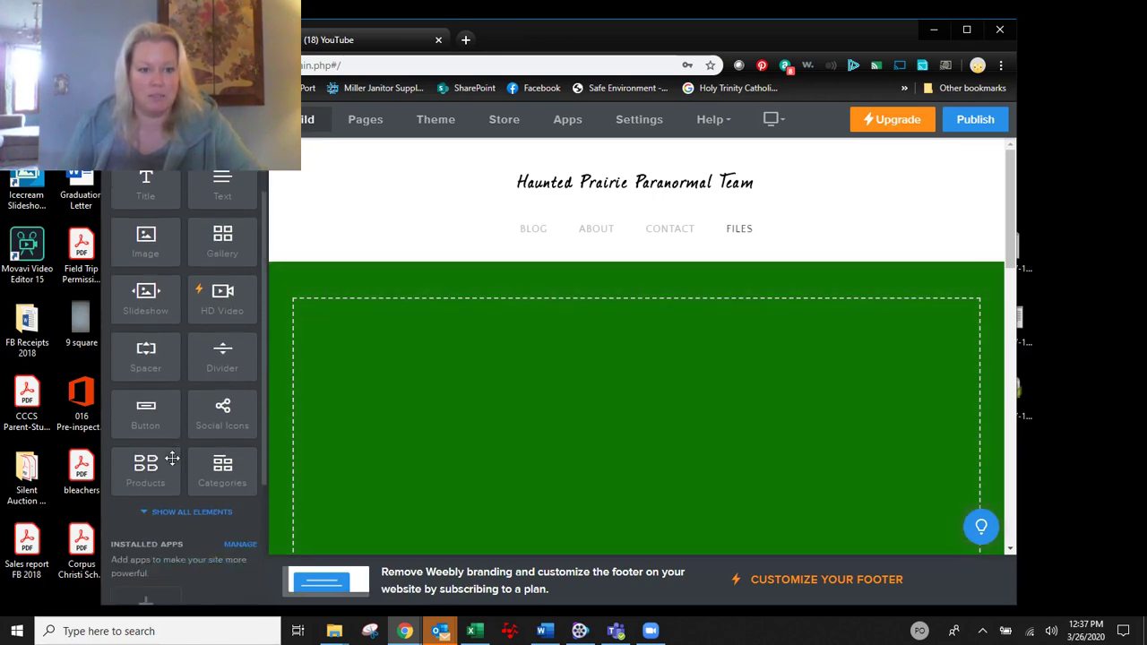
left_click(185, 463)
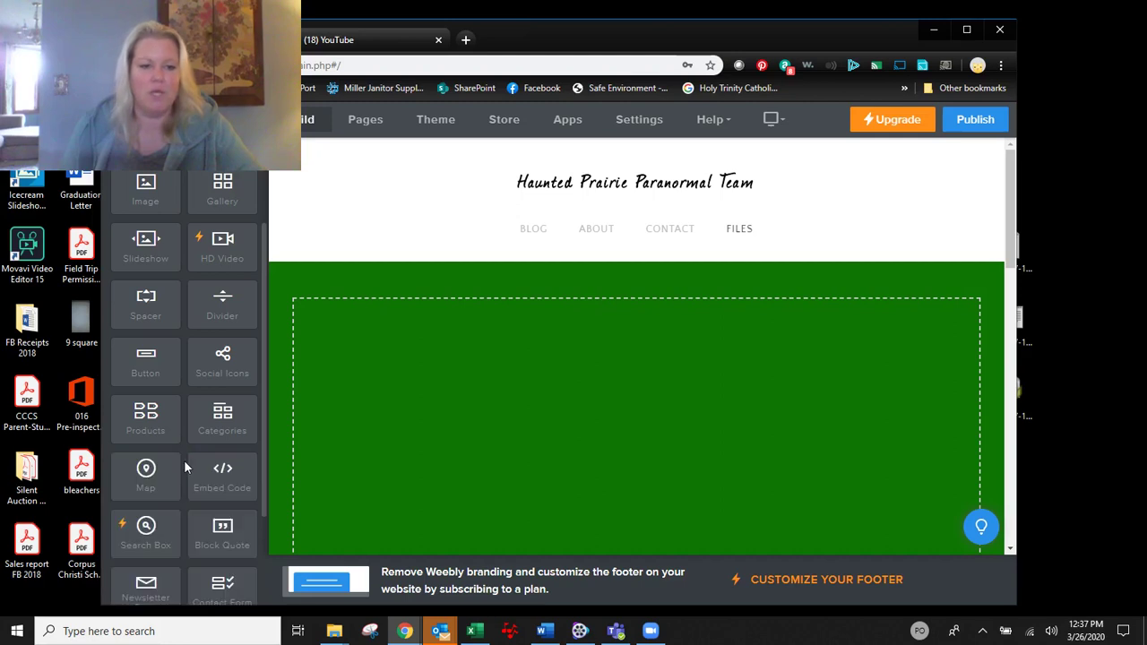
scroll(186, 443, "down", 2)
scroll(186, 437, "down", 2)
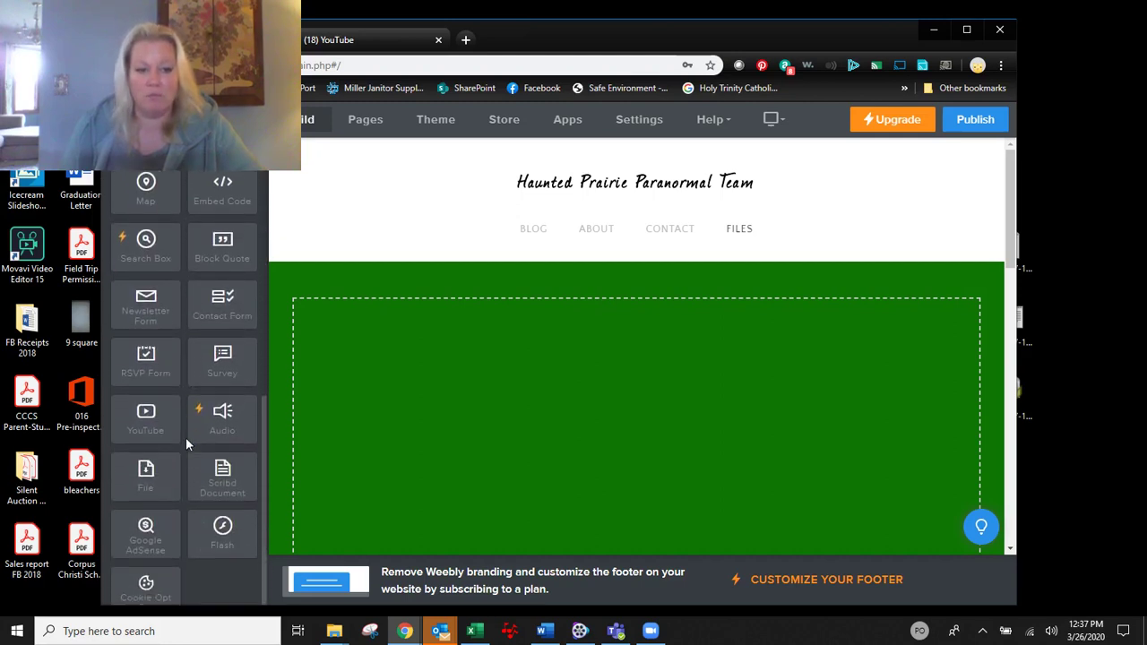
scroll(186, 437, "down", 1)
left_click(146, 400)
left_click_drag(146, 400, 383, 371)
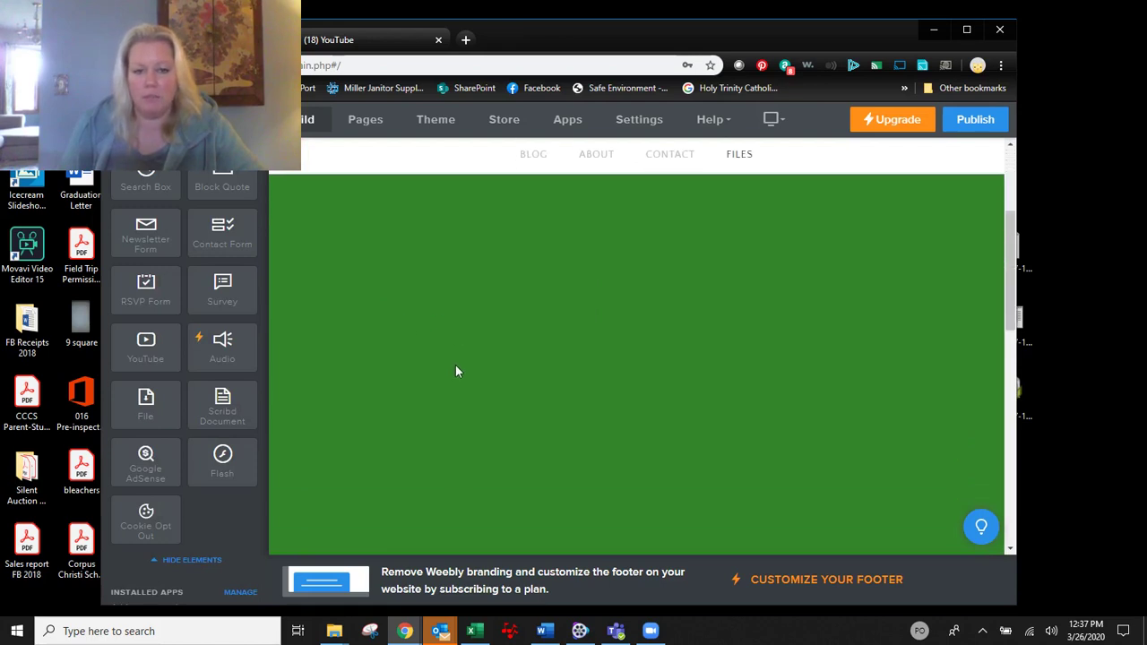
Upload the zoom_4 video from the computer into the new File element
left_click(390, 335)
left_click(640, 348)
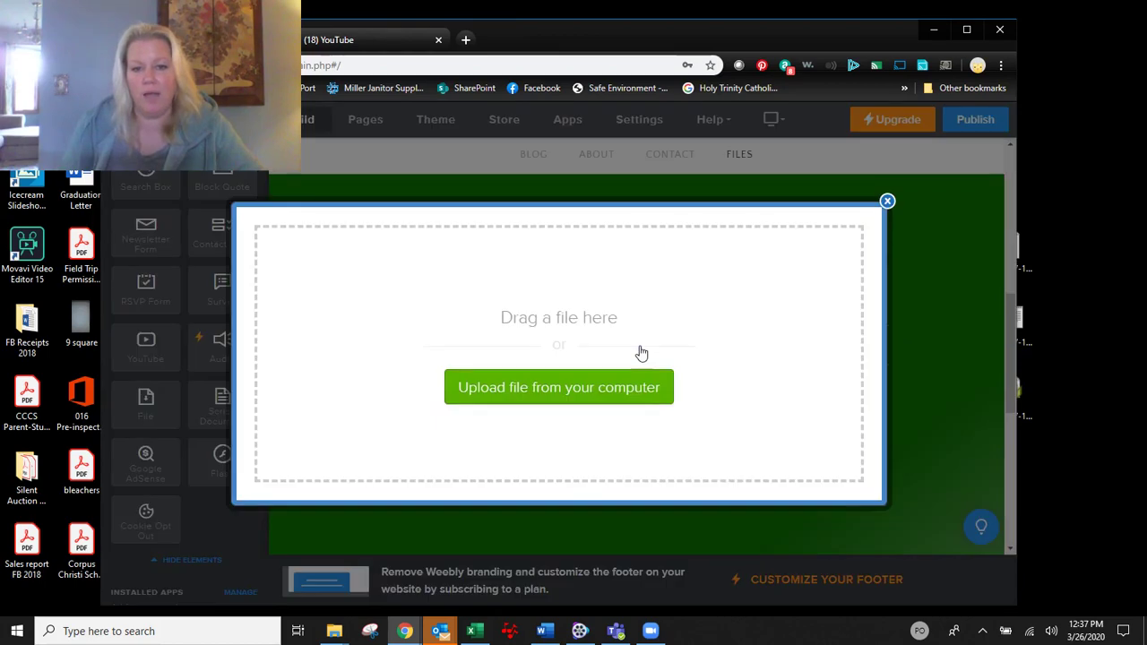
left_click(573, 387)
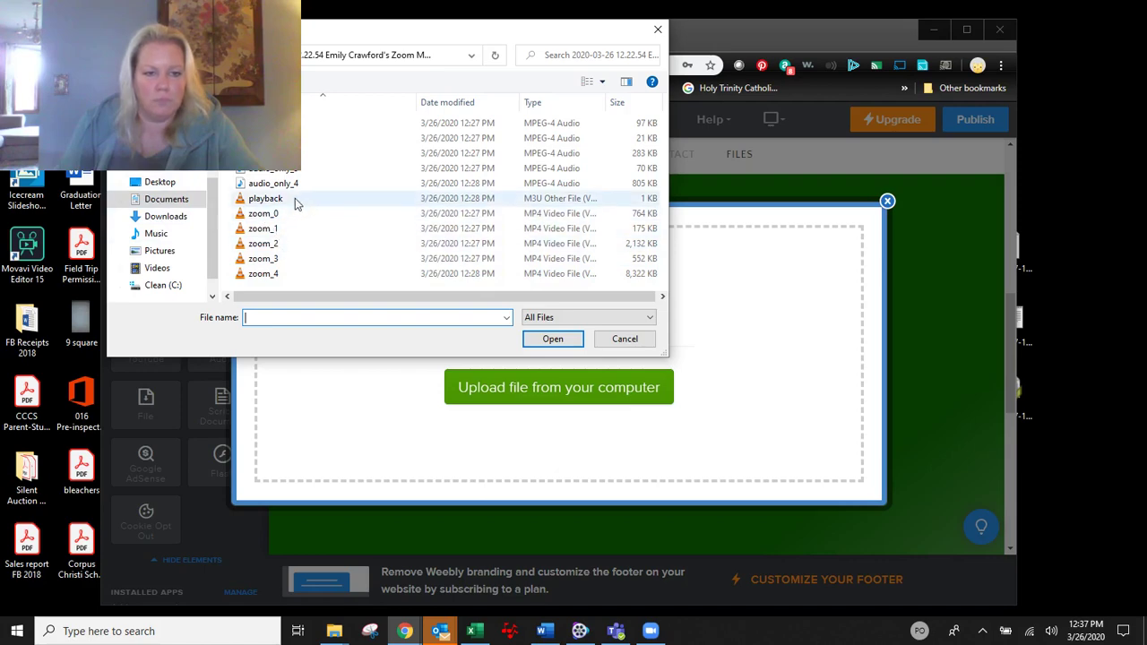
left_click(269, 274)
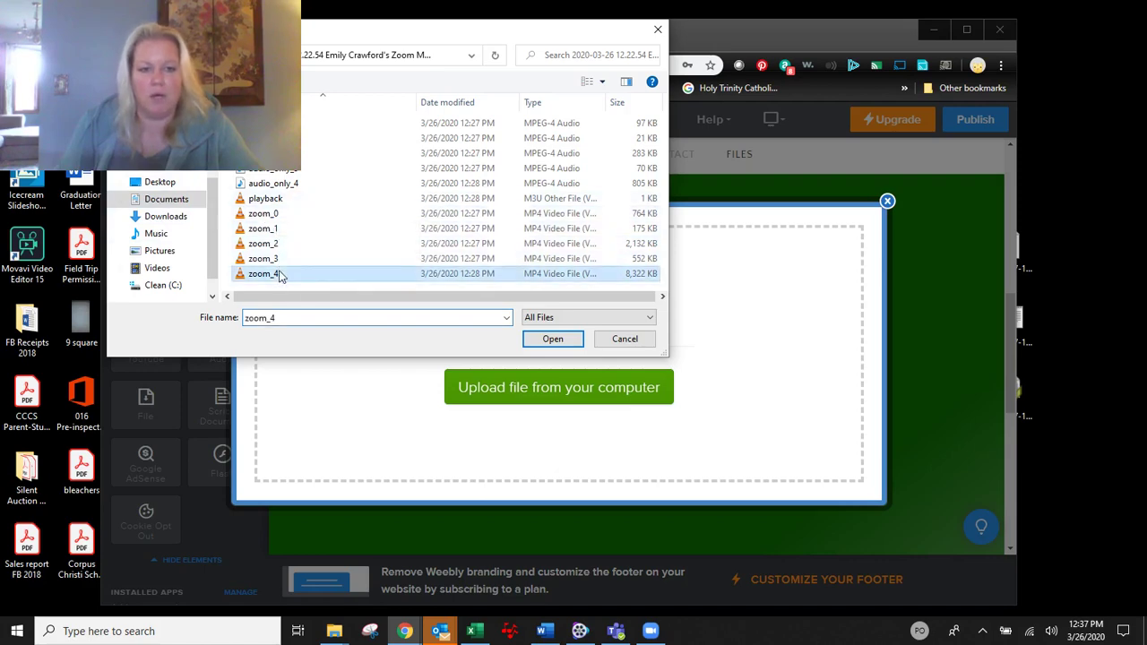
left_click(538, 342)
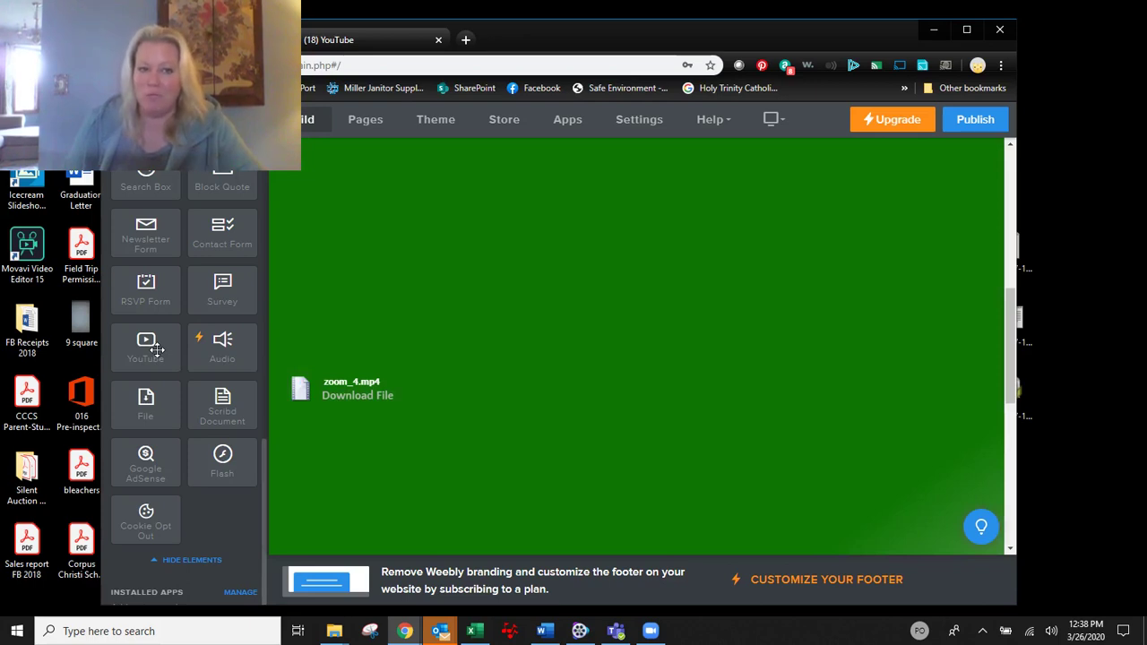
Switch to YouTube and open the signed-in account's own channel page
left_click(390, 40)
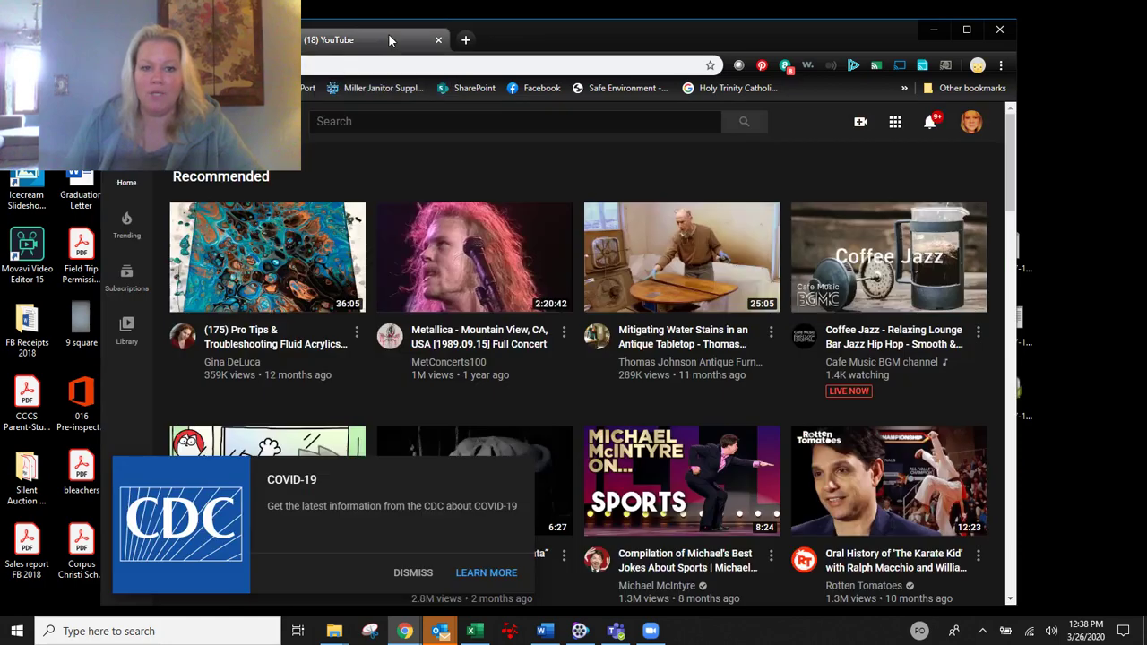
left_click(970, 125)
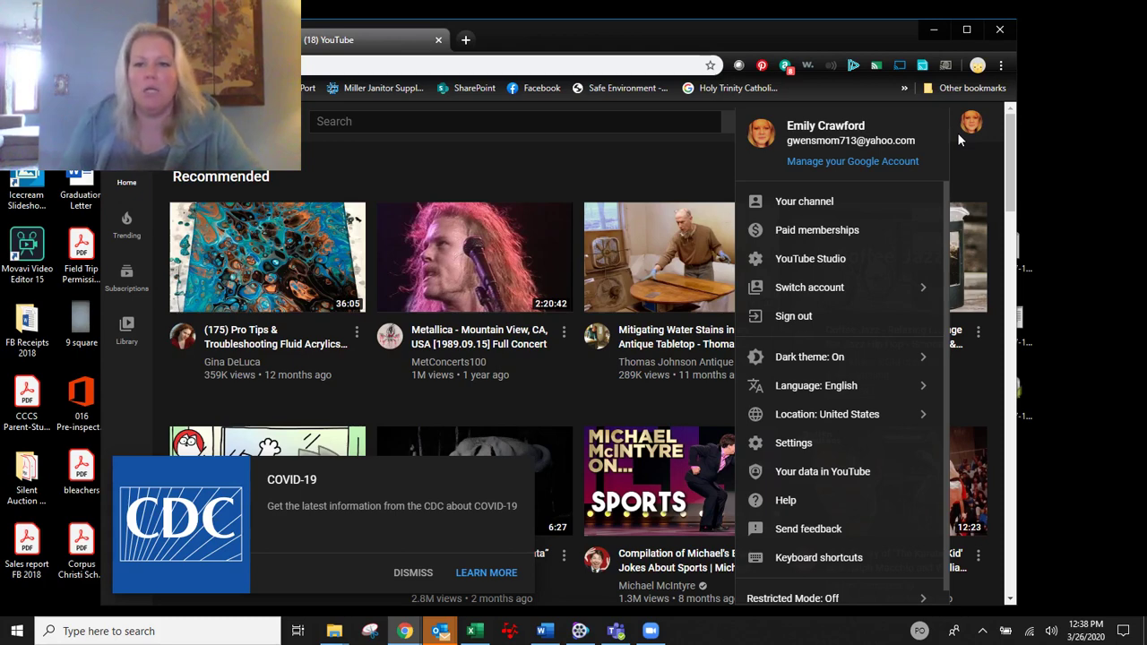
left_click(830, 203)
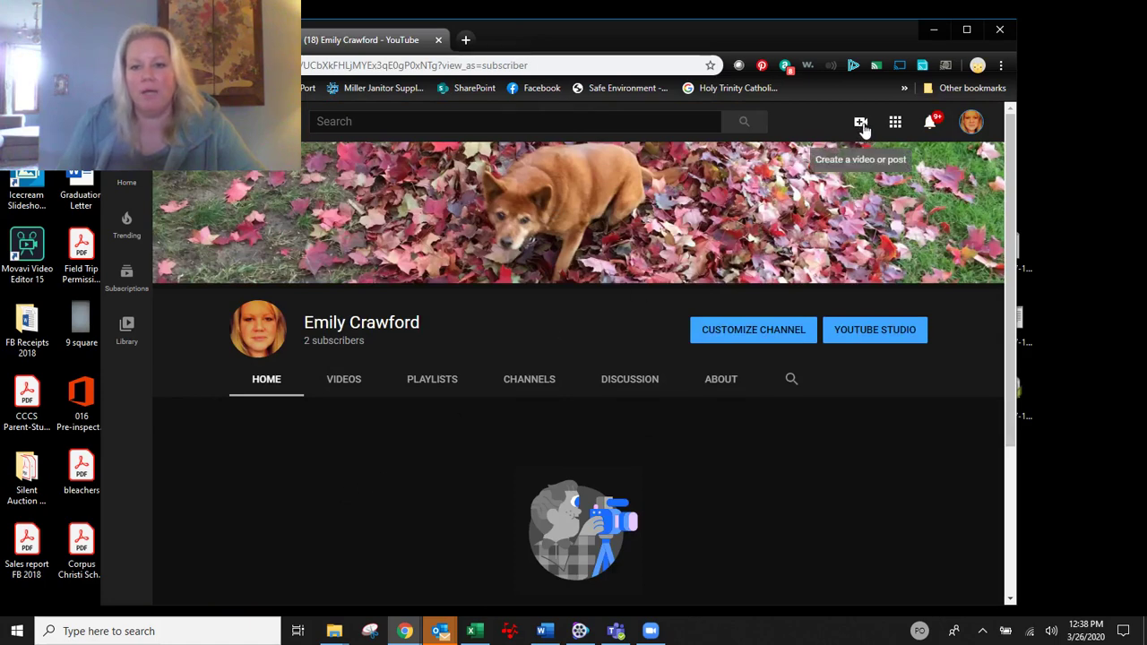
Start a new video upload on the channel and select zoom_4 from the meeting's recording folder
left_click(862, 125)
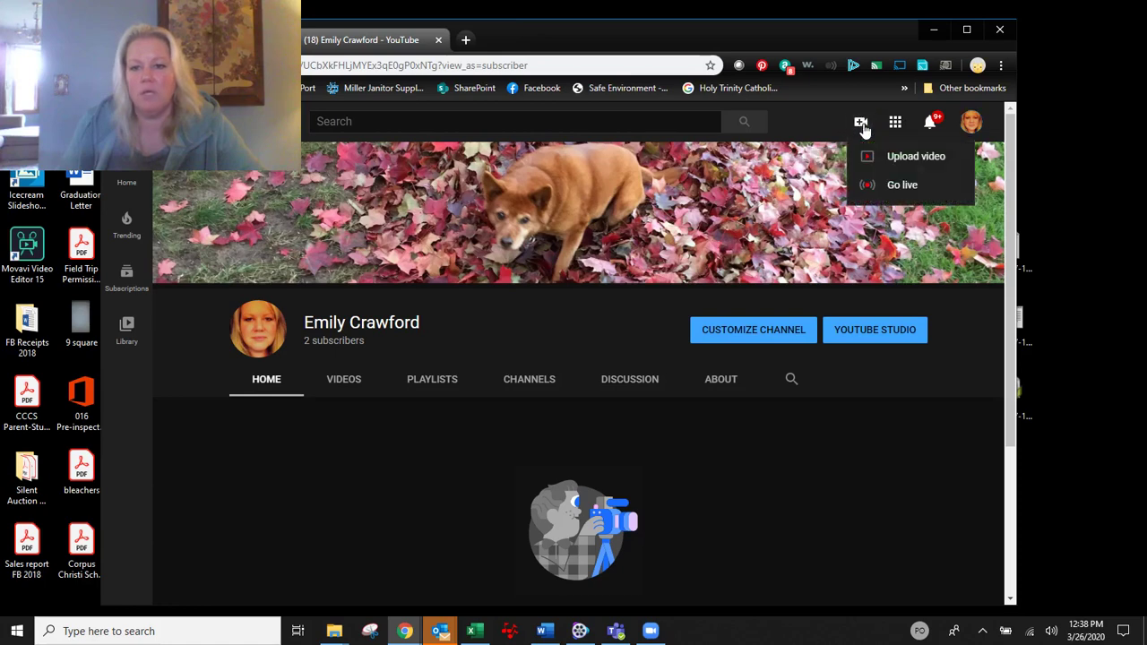
left_click(908, 158)
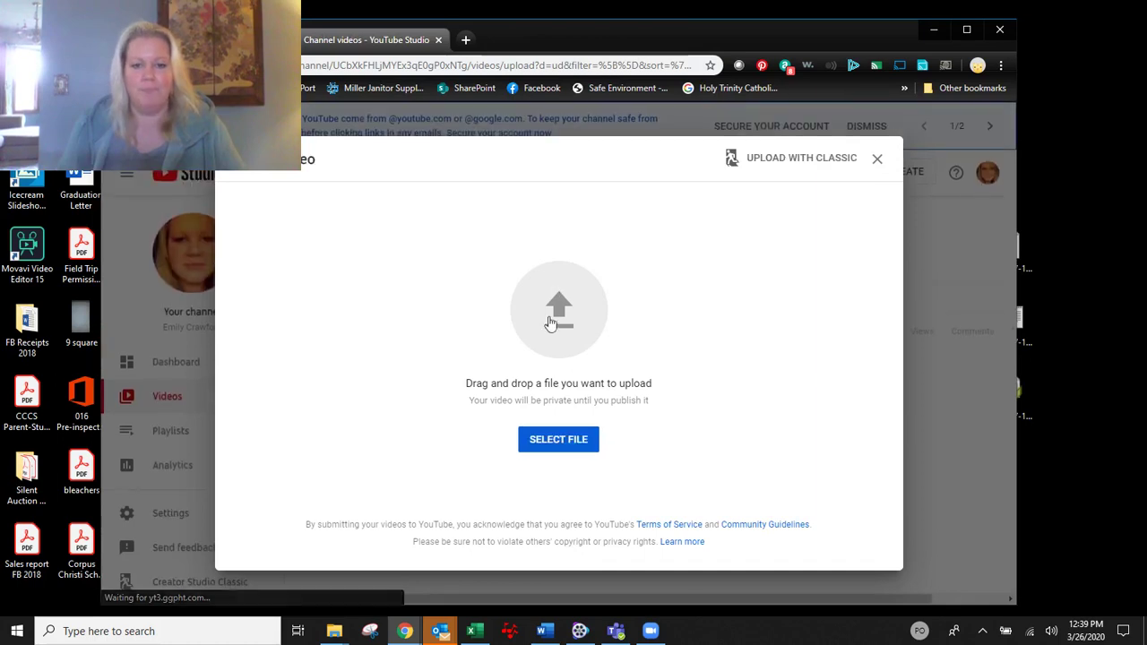
left_click(558, 441)
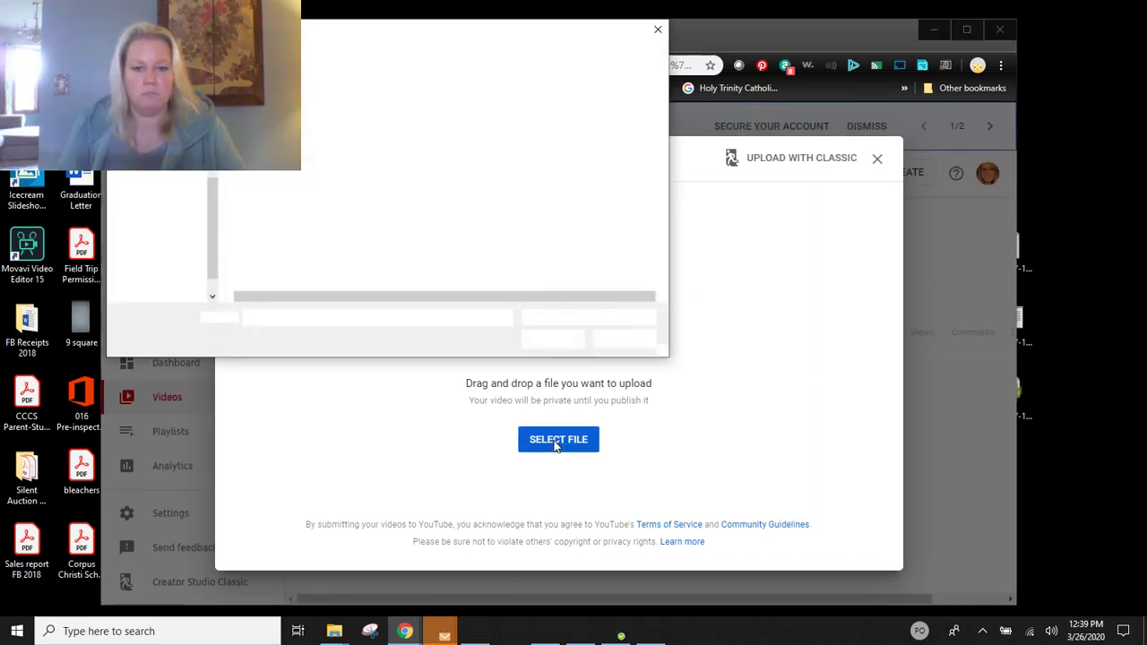
left_click(299, 276)
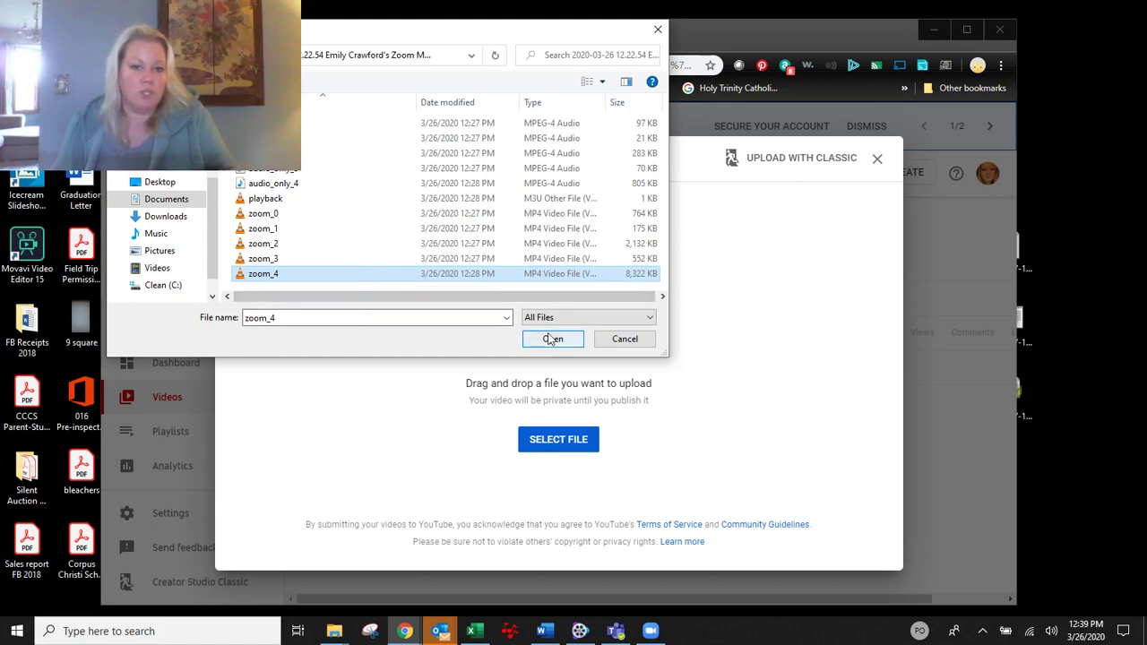
left_click(551, 339)
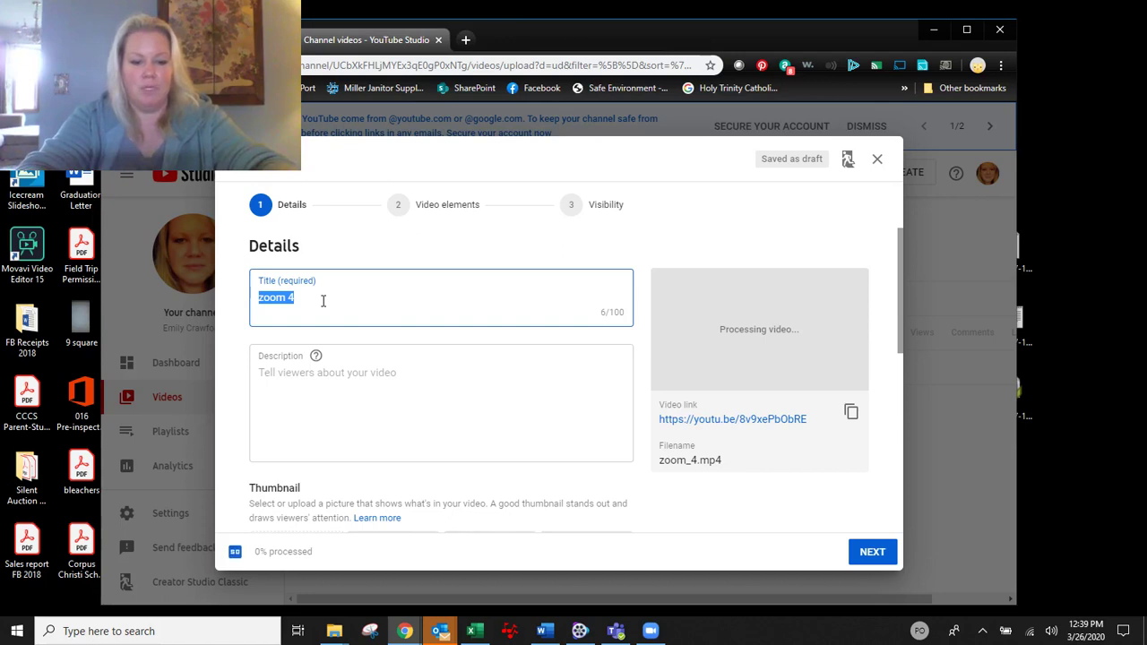
Title the uploaded video "Music Lesson" and mark it as made for kids
type("Music")
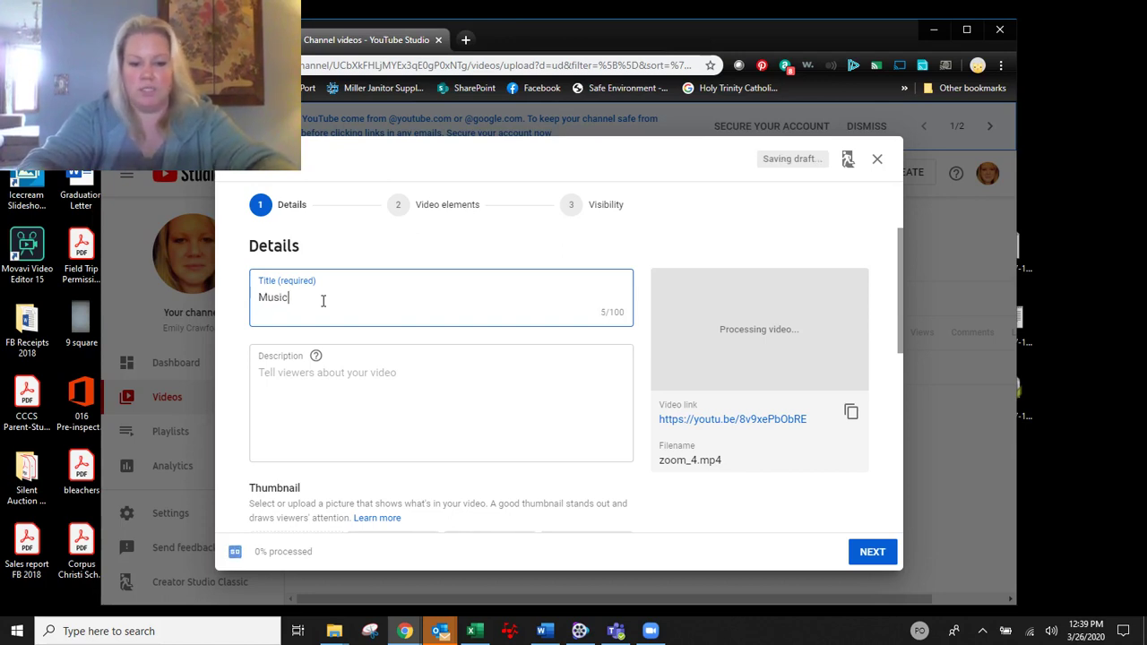
type(" Lesson")
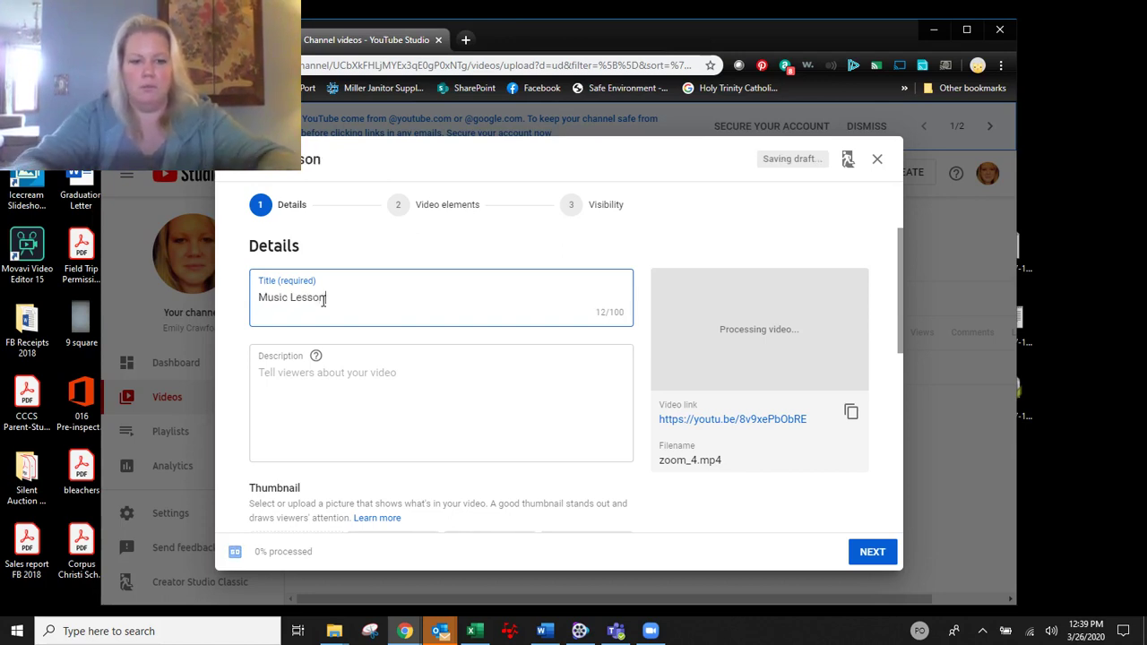
scroll(462, 366, "down", 1)
scroll(457, 363, "down", 2)
scroll(422, 359, "down", 3)
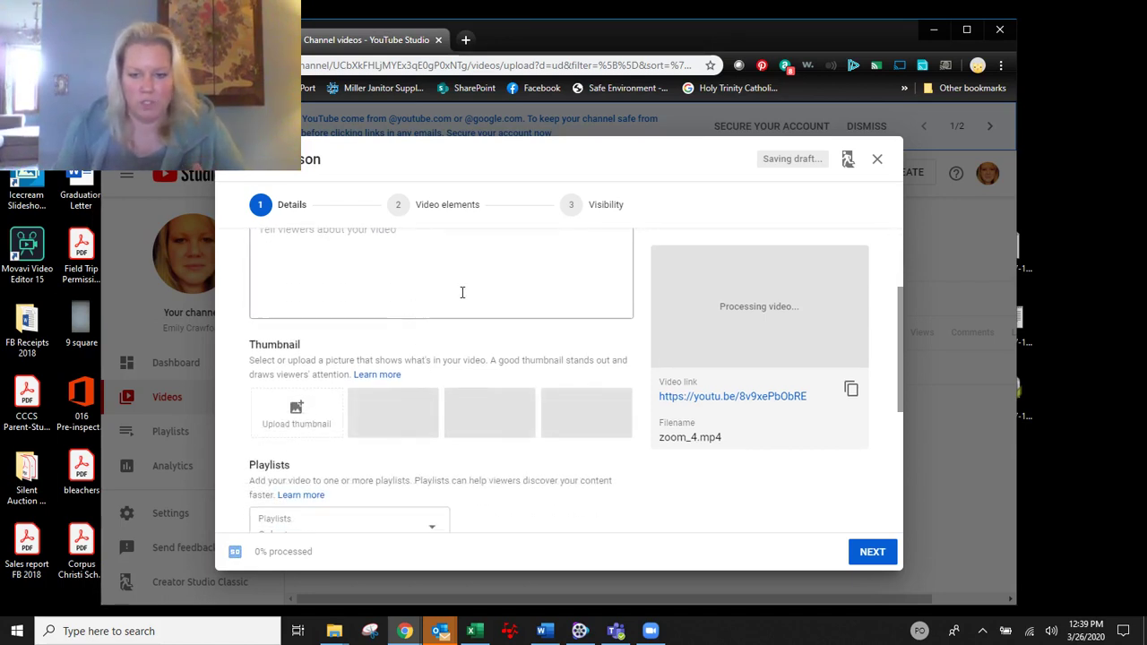
scroll(462, 292, "down", 3)
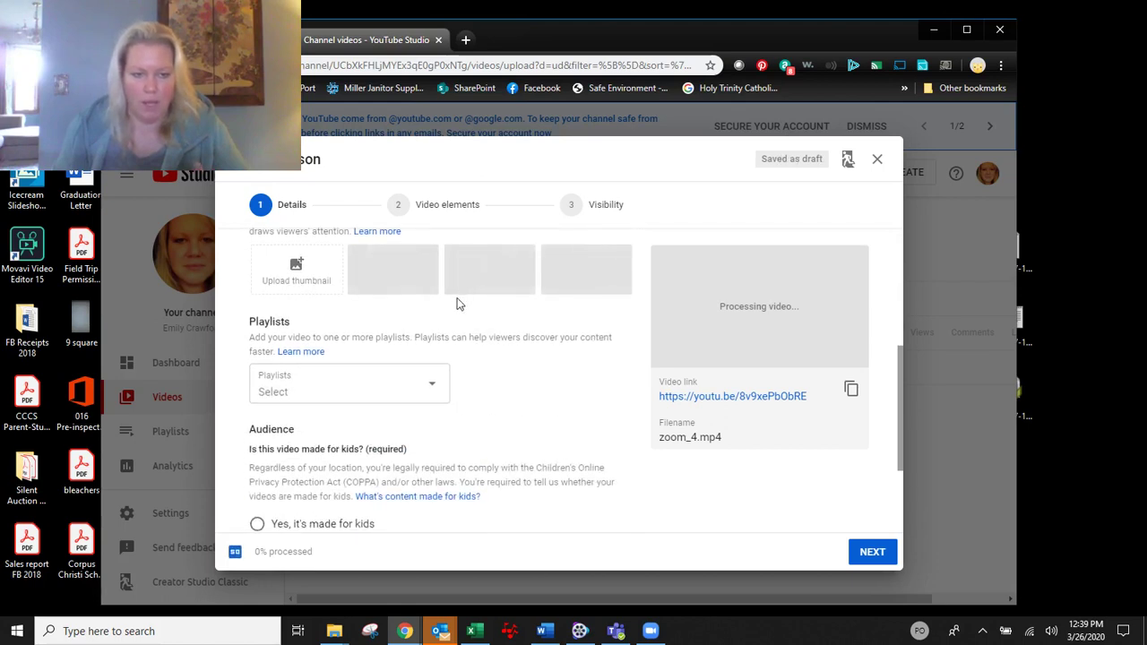
scroll(451, 309, "up", 4)
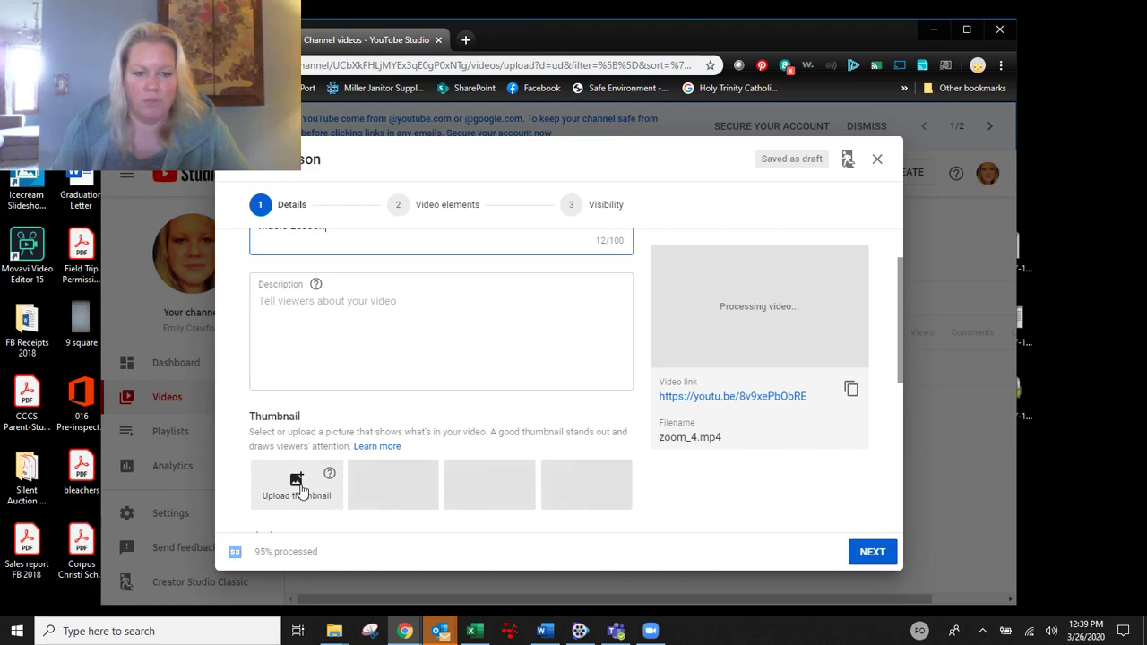
scroll(326, 474, "down", 3)
scroll(505, 428, "down", 2)
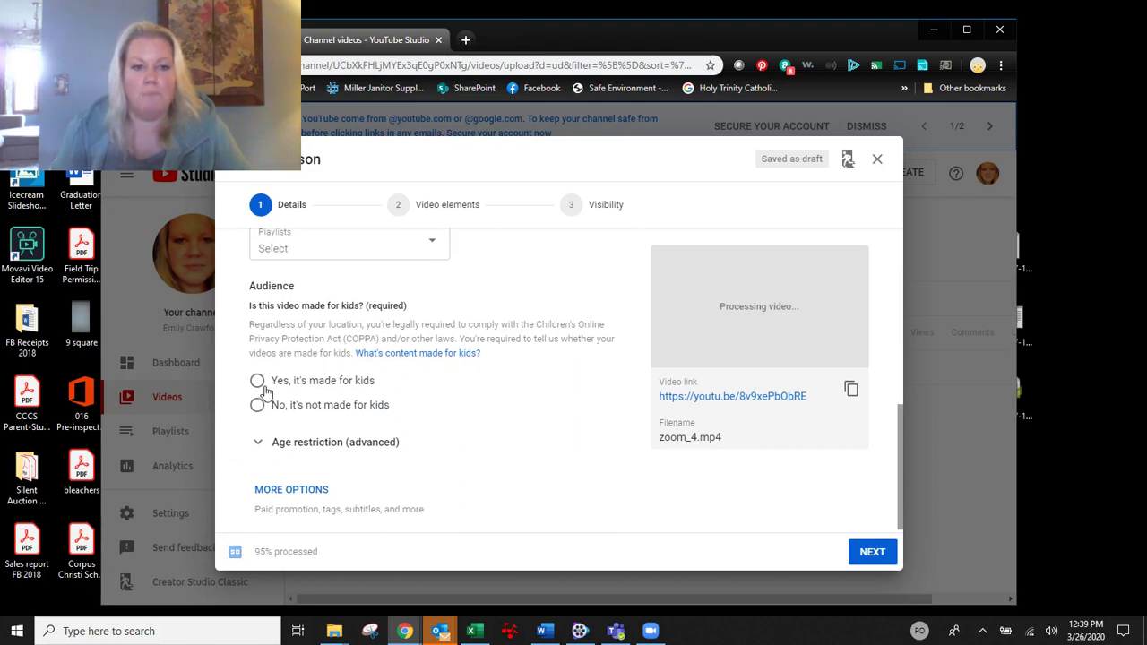
scroll(265, 389, "up", 1)
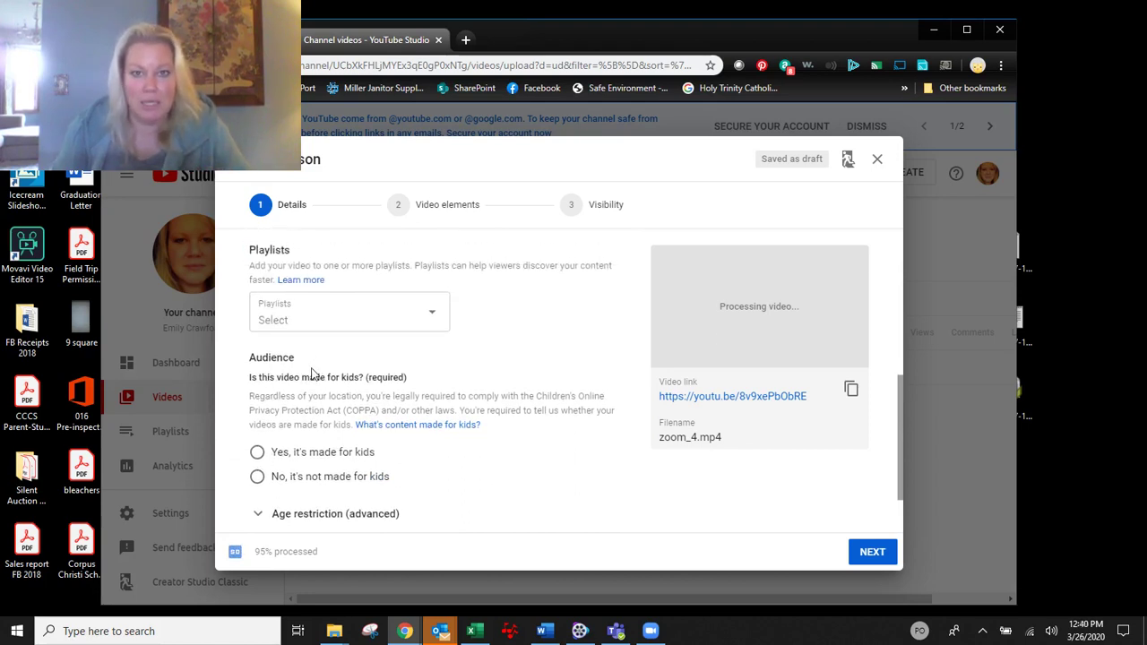
scroll(312, 375, "down", 1)
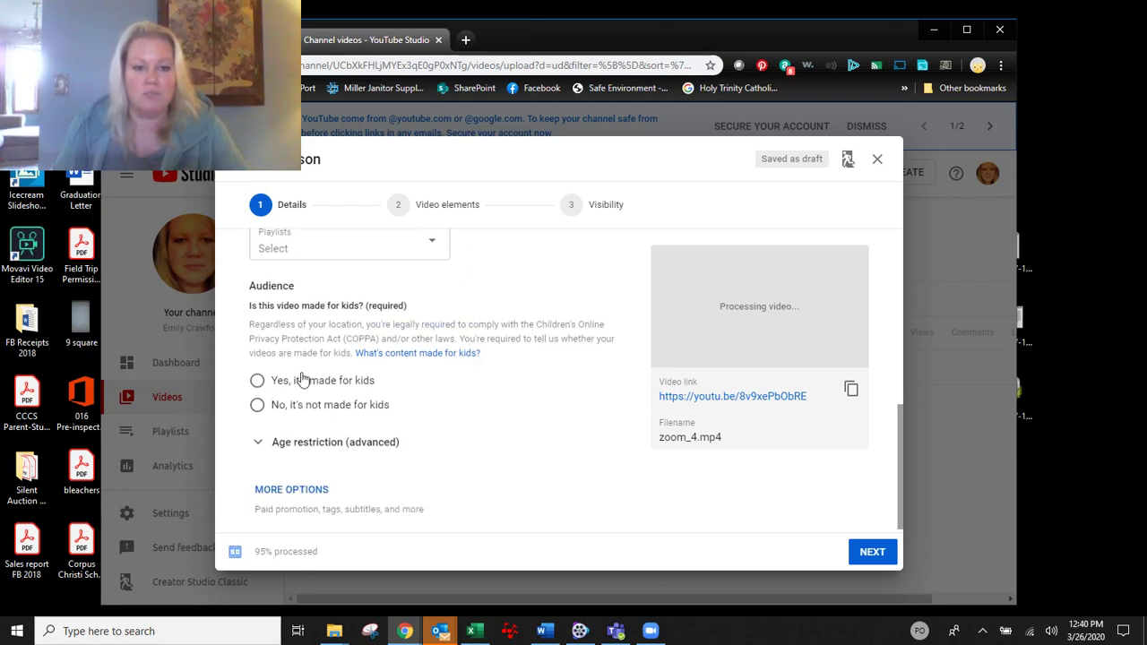
left_click(258, 383)
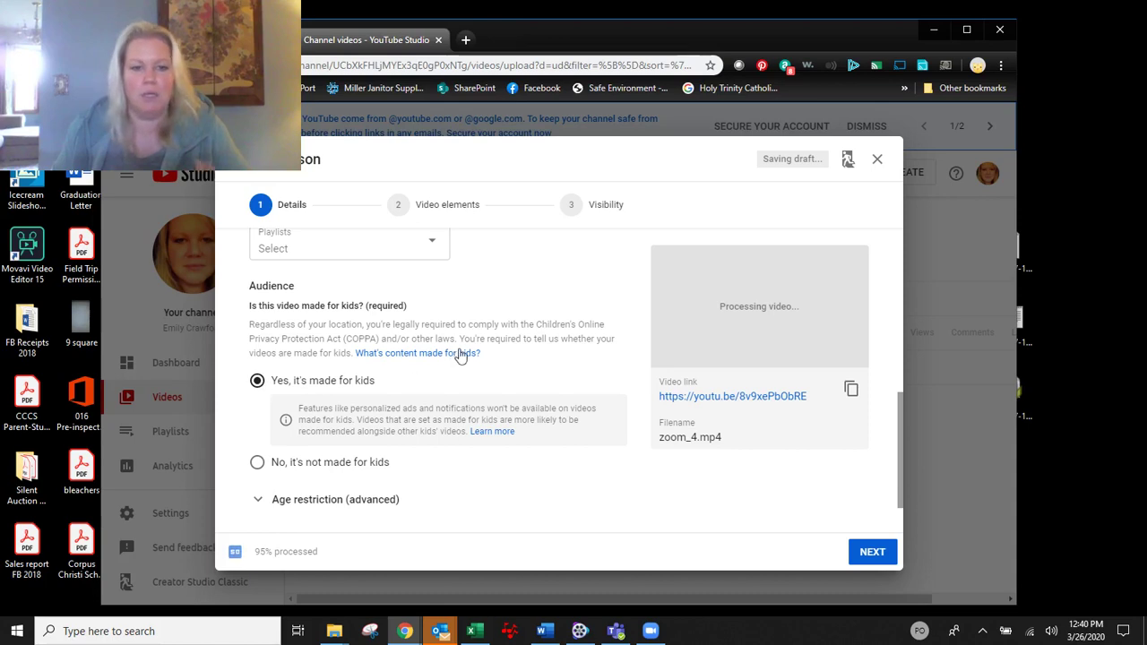
Copy the video's link from its upload details
scroll(527, 345, "down", 1)
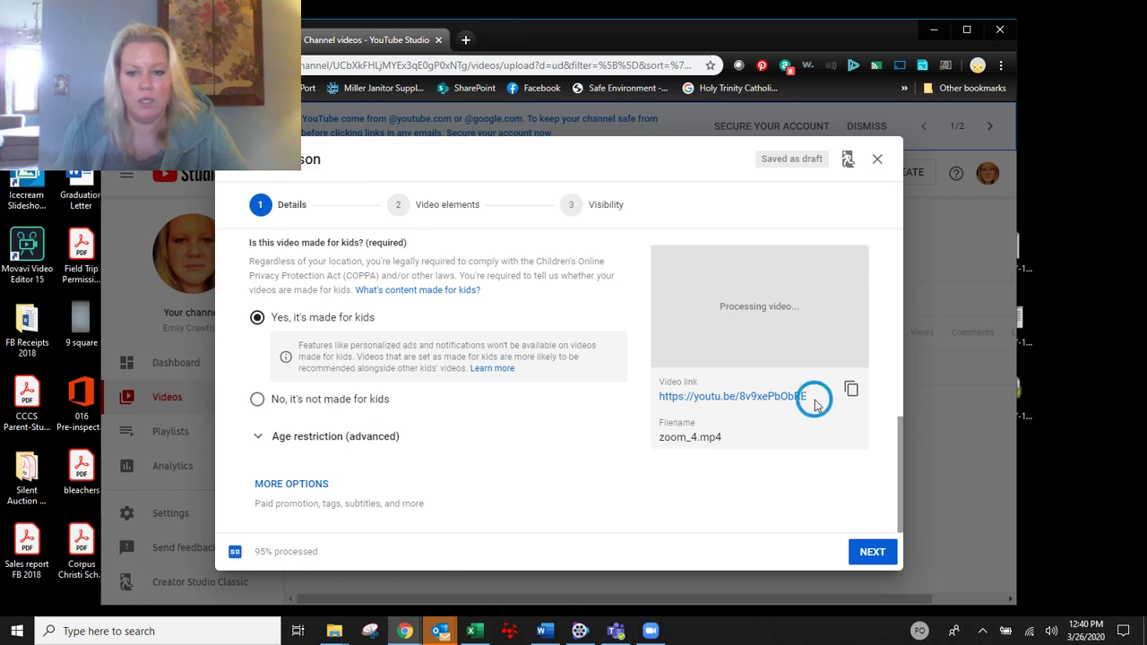
left_click_drag(814, 402, 655, 397)
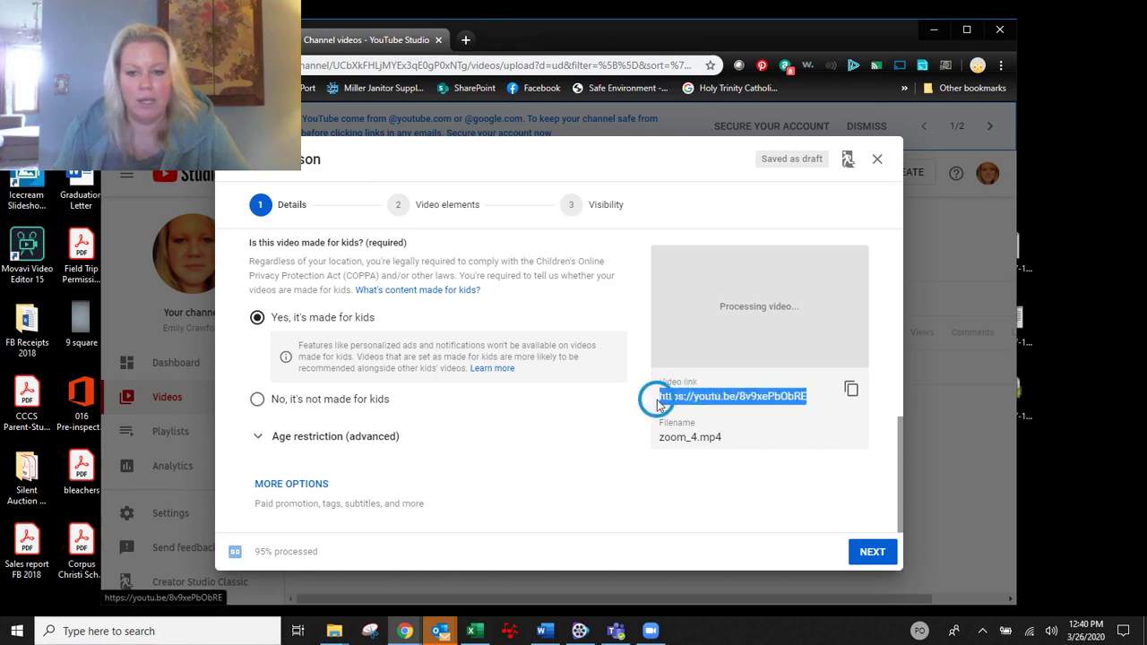
left_click(740, 470)
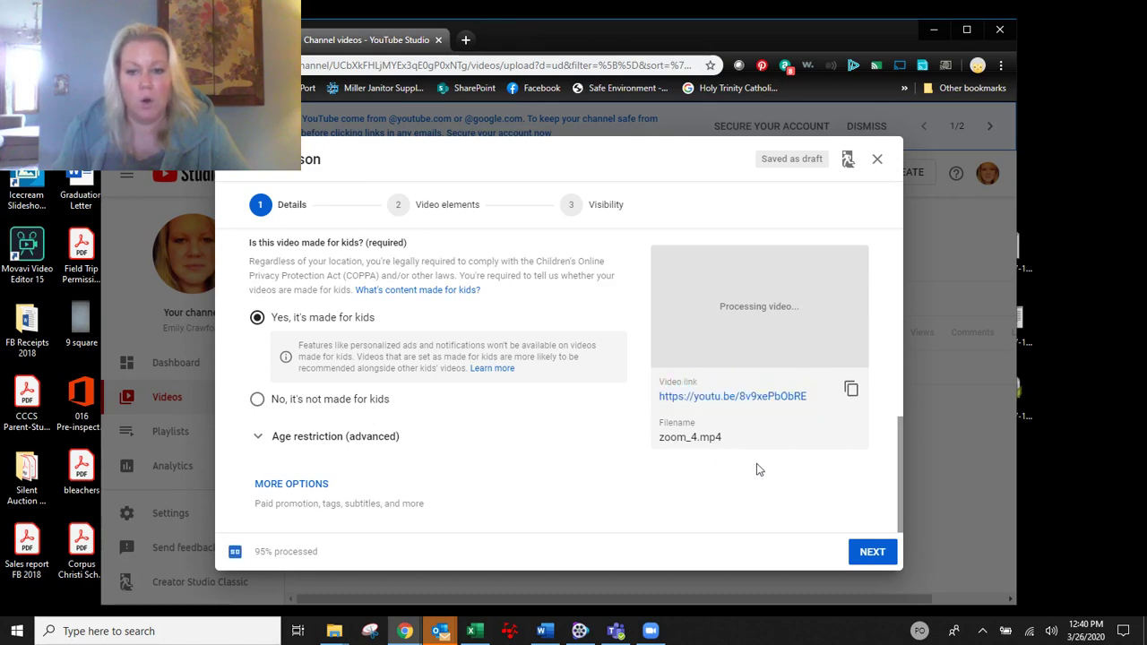
left_click(851, 392)
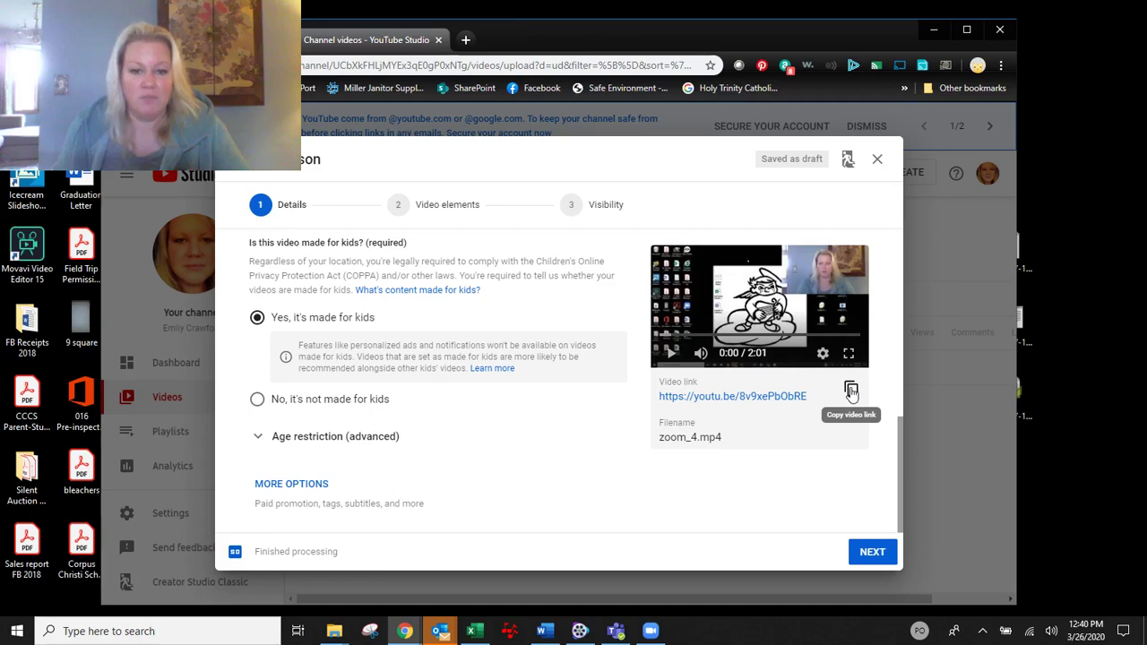
Continue without adding video elements and save the video with Unlisted visibility
left_click(872, 552)
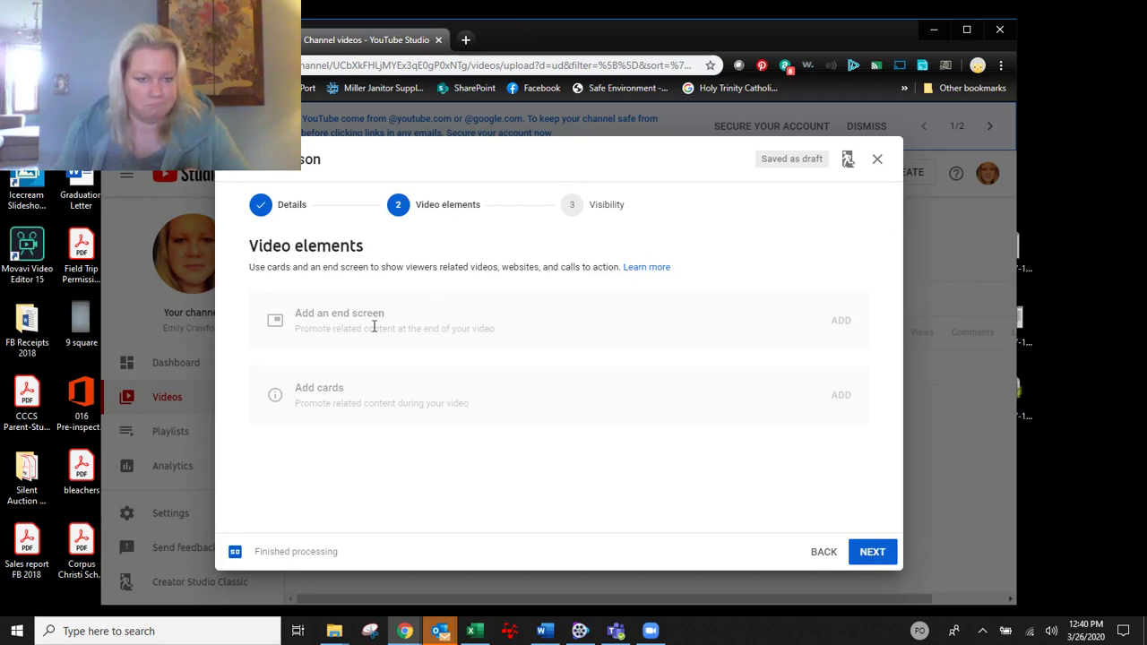
left_click(872, 553)
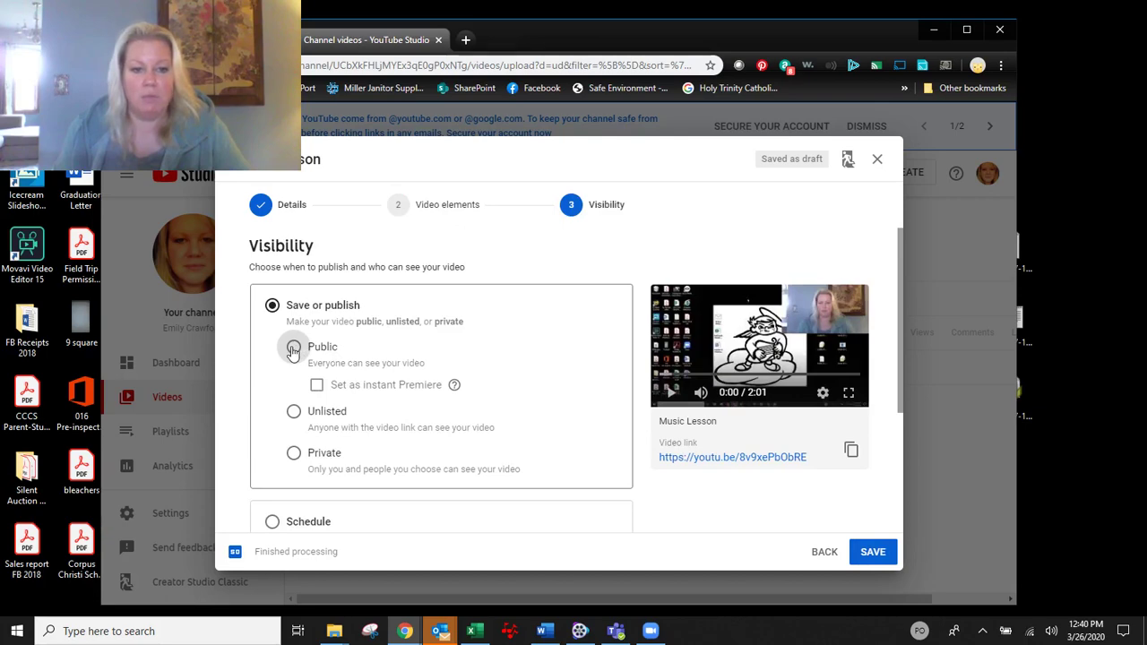
left_click(293, 350)
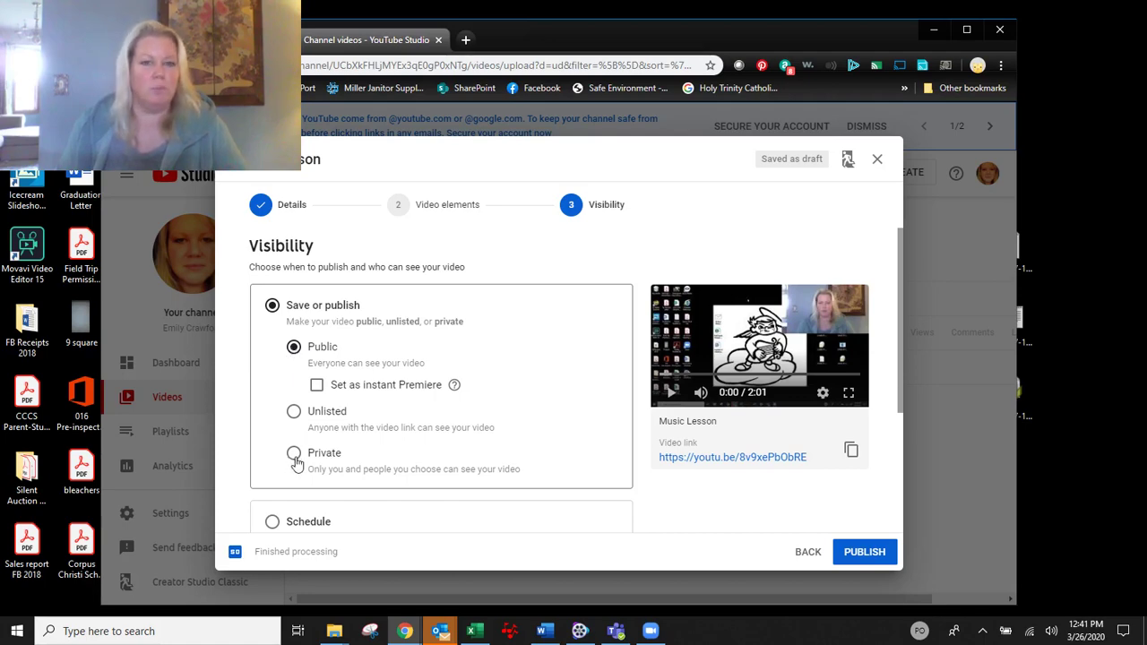
left_click(318, 415)
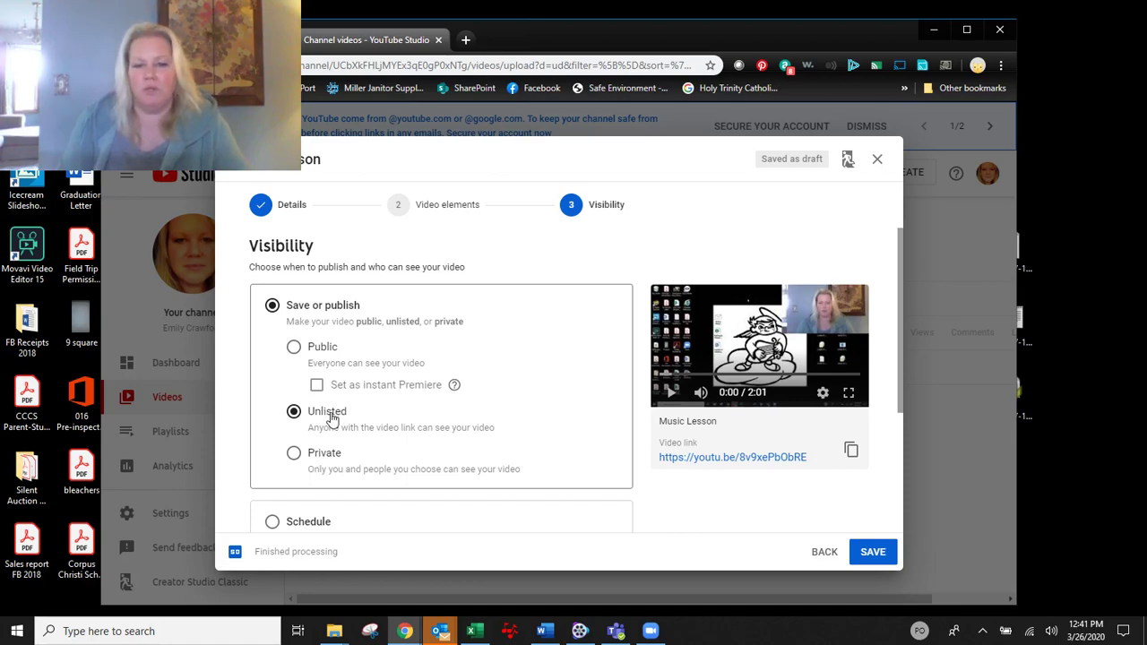
left_click(294, 348)
left_click(294, 412)
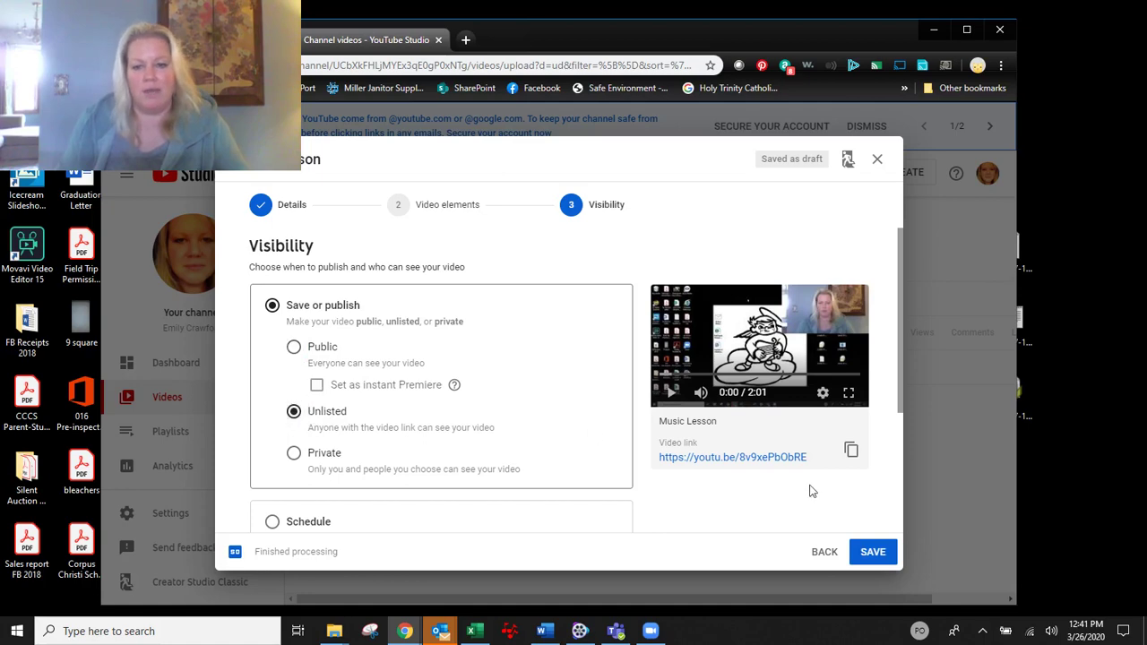
left_click(885, 556)
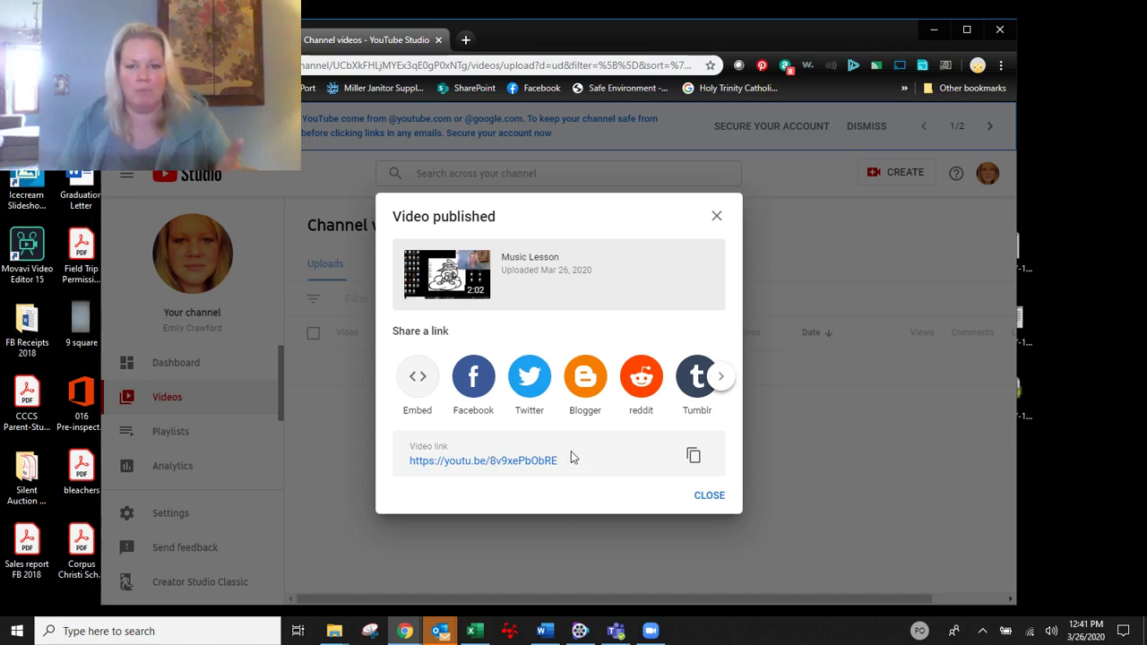
Copy the published video's link, close the confirmation and switch back to the Weebly editor
left_click(693, 458)
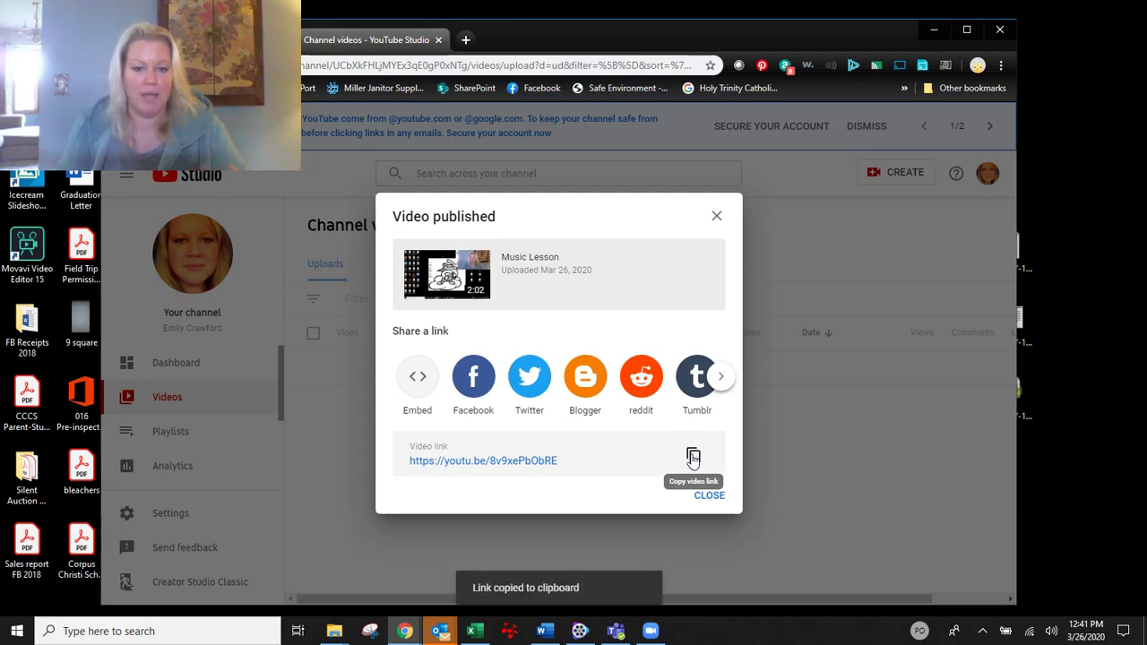
left_click(713, 498)
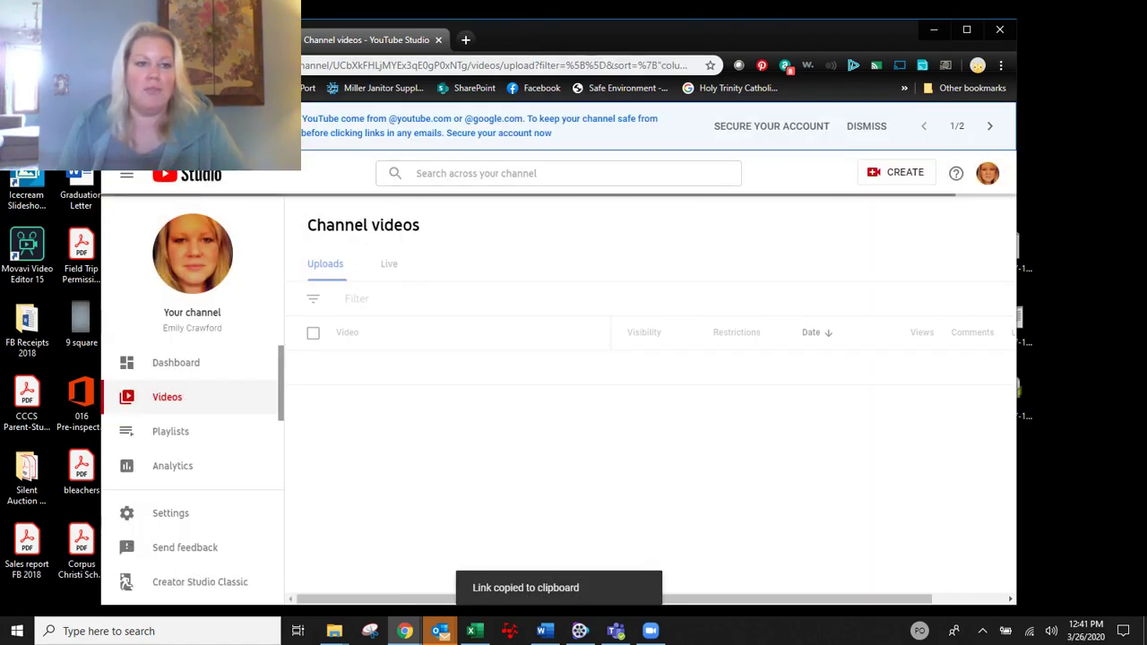
key("ctrl+shift+Tab")
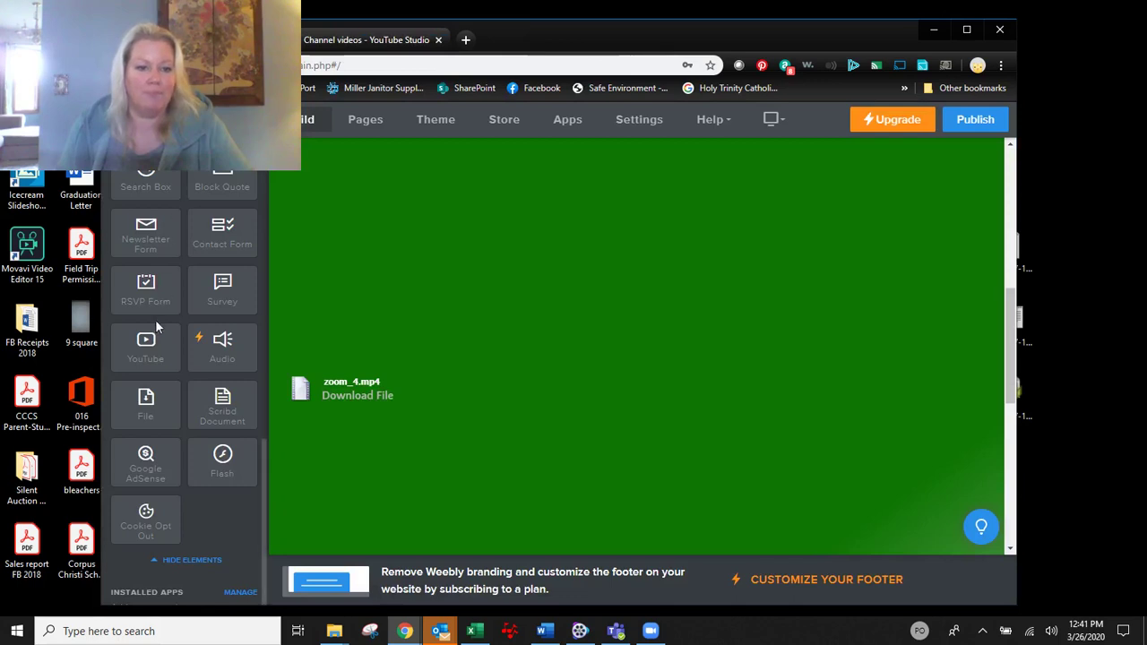
Add a YouTube element above the zoom_4.mp4 download on the Files page and set its video URL to the copied link
left_click_drag(154, 354, 350, 309)
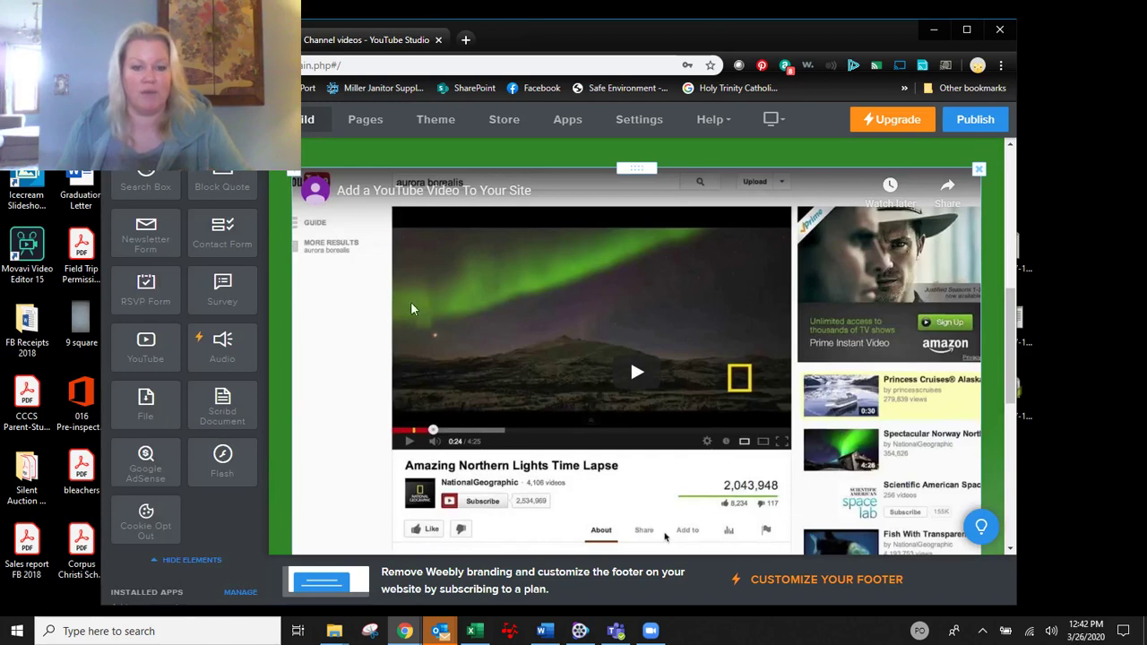
left_click(560, 278)
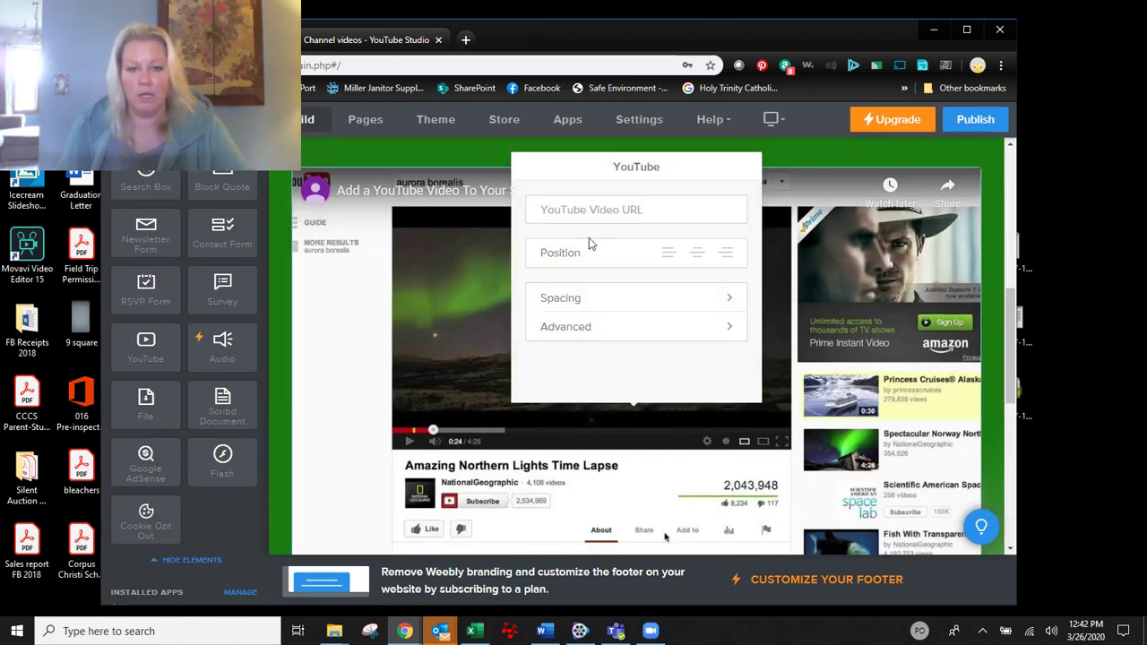
left_click(599, 210)
right_click(603, 208)
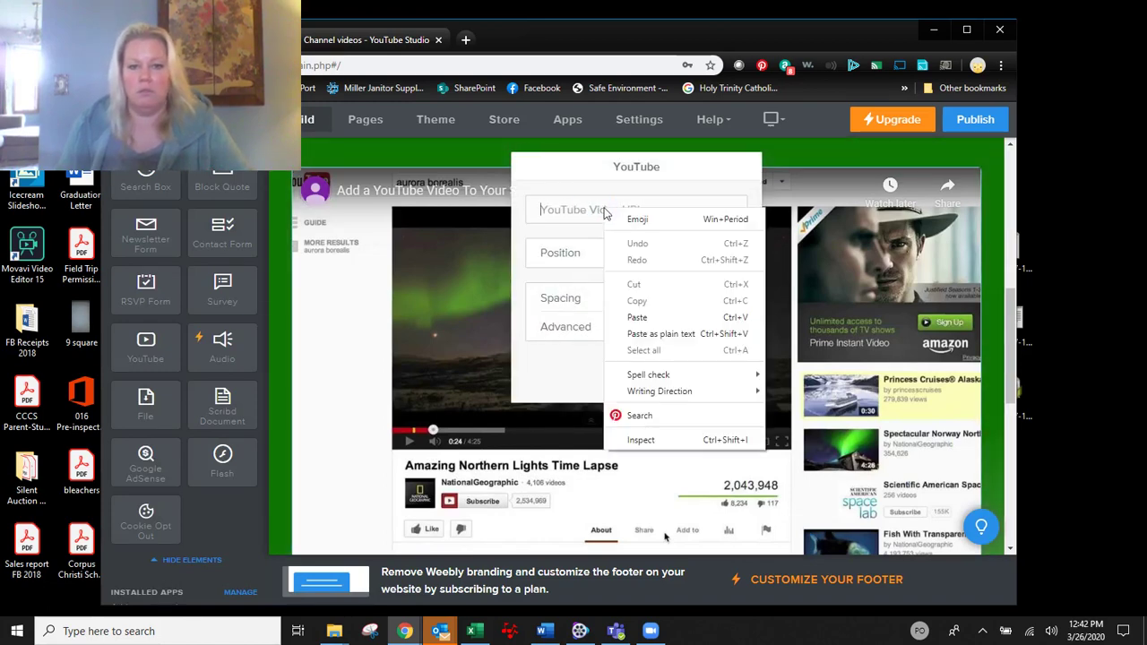
left_click(645, 319)
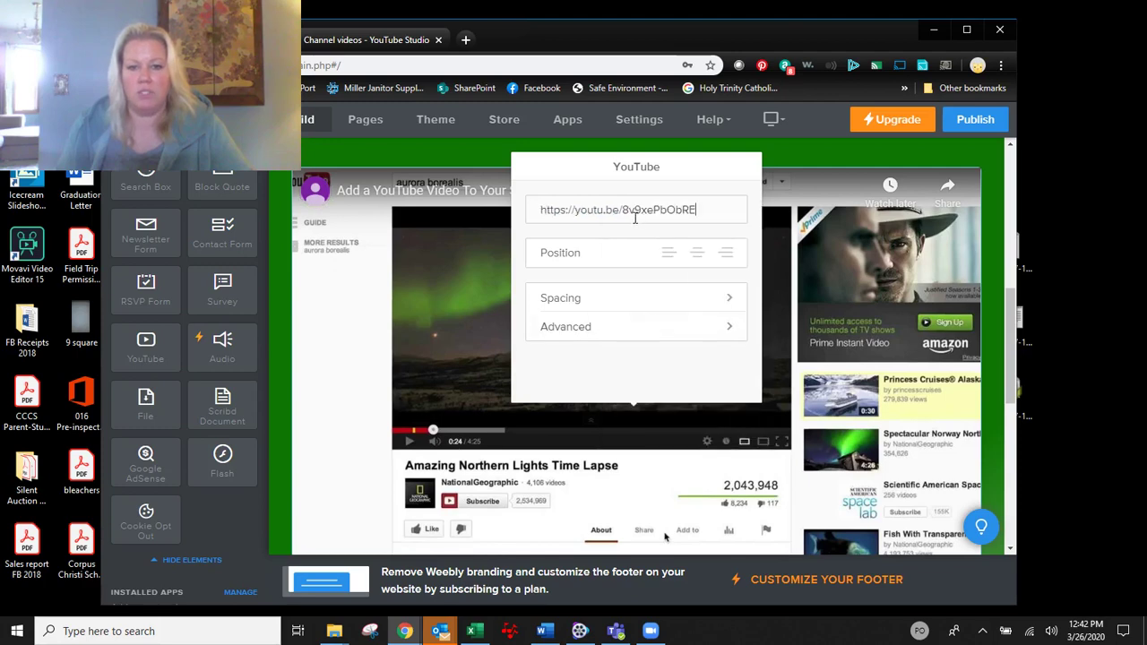
left_click(461, 159)
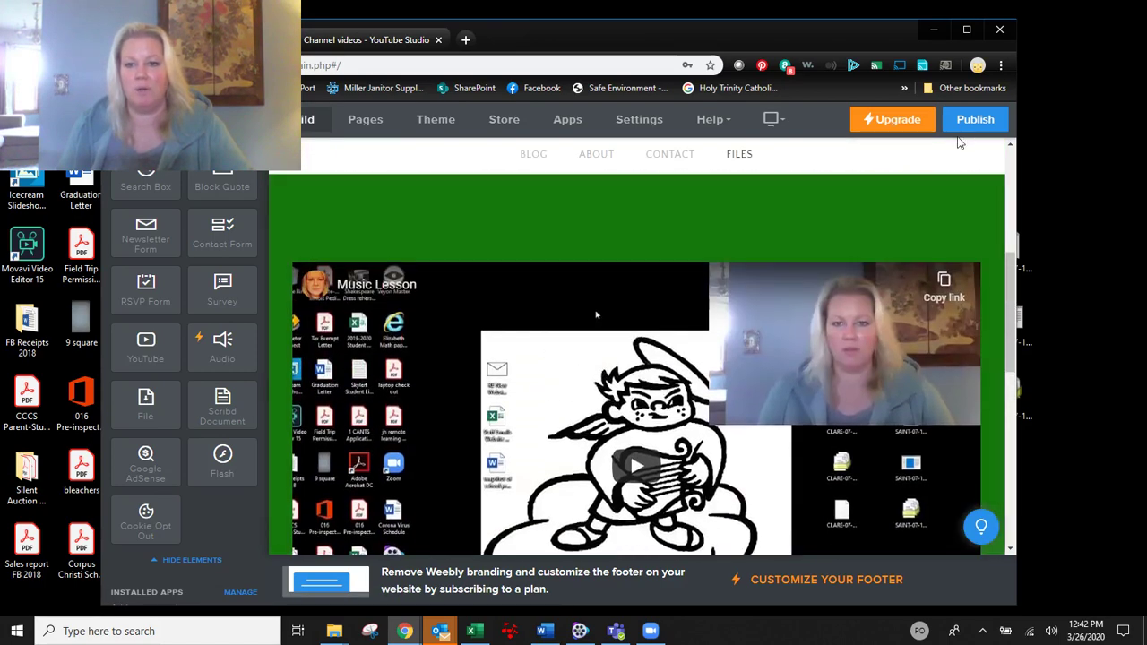
Publish the Weebly site with the embedded Music Lesson video
left_click(973, 122)
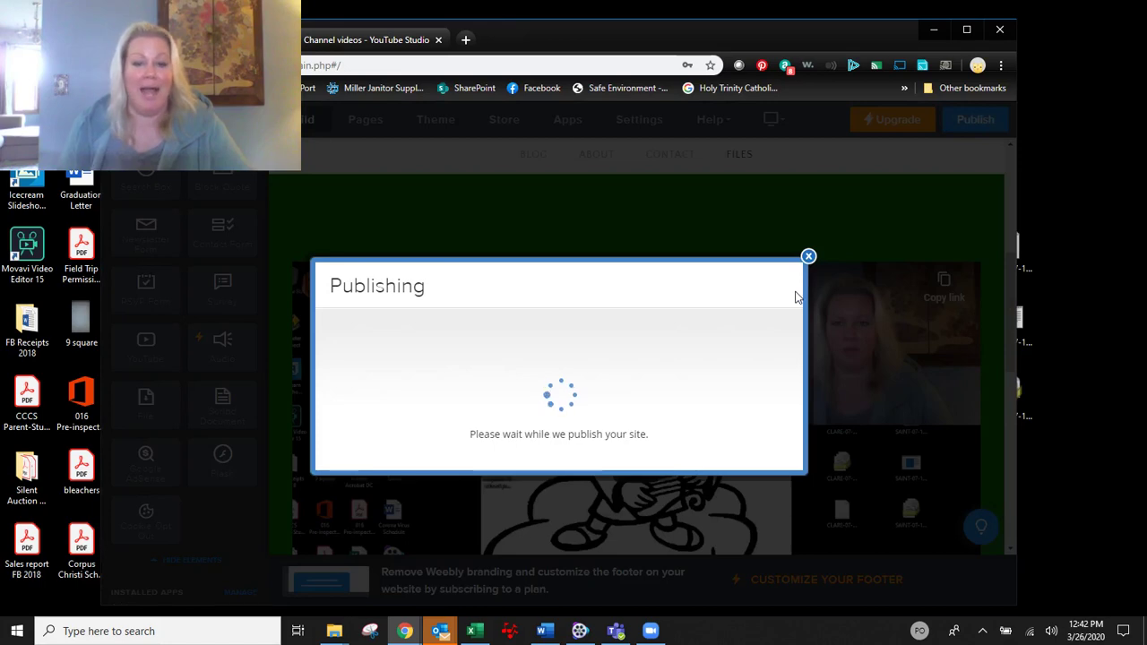